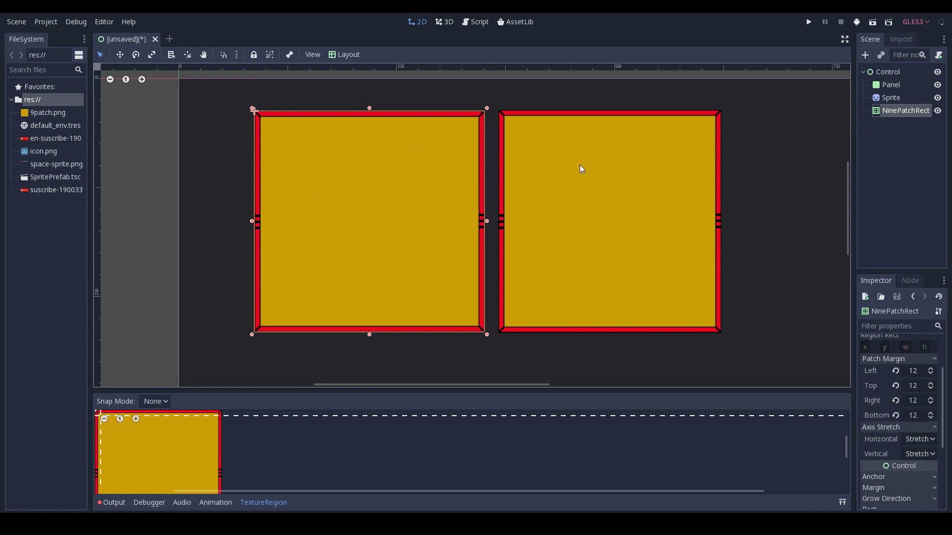
Add a HELLO MY FRIEND Label to the nine-patch box and move it near the top
click(865, 54)
text(label)
key(Return)
text(HELLO MY FRIEND)
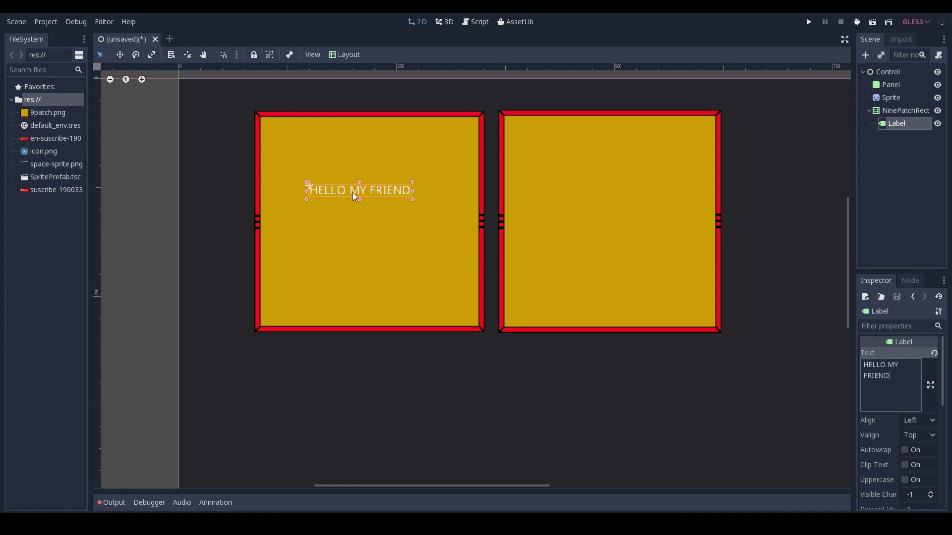
drag(356, 195, 363, 156)
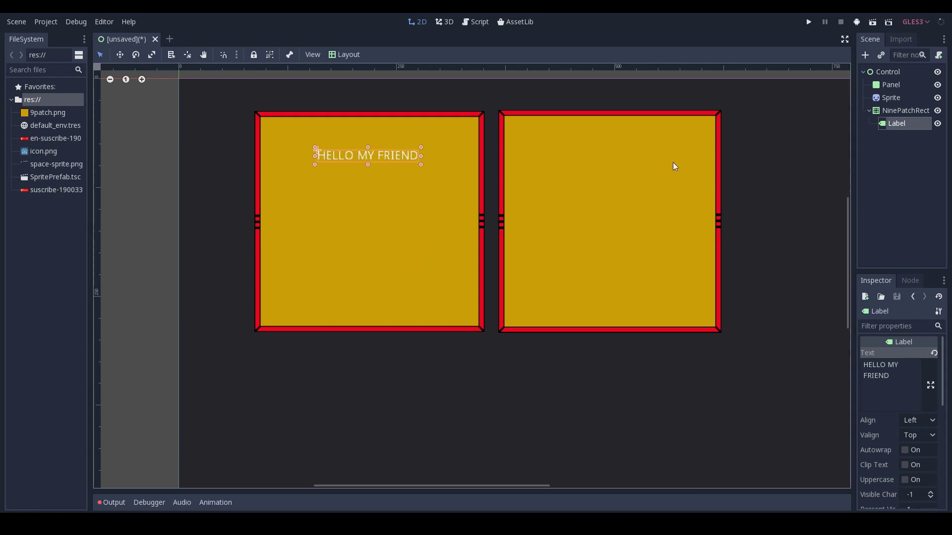
Review the sprite and nine-patch box node settings in turn
click(890, 99)
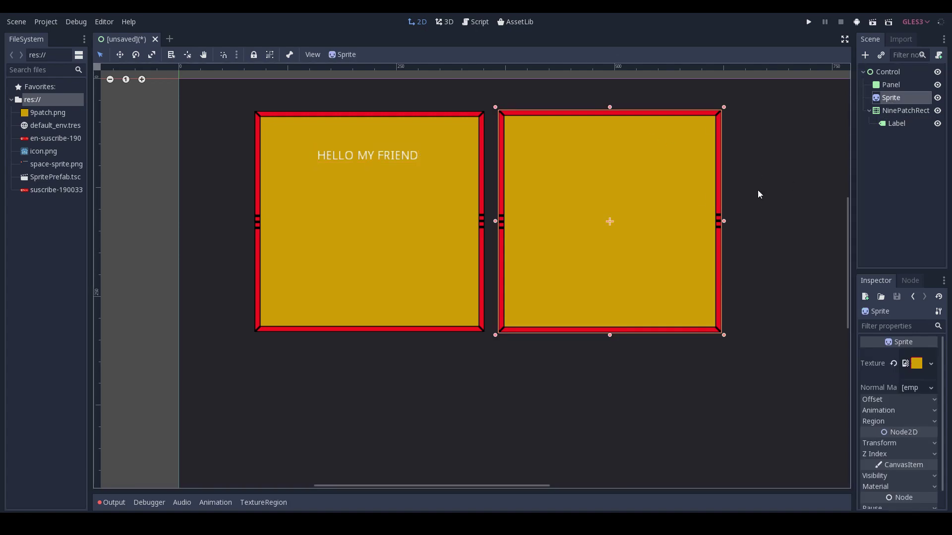
click(896, 123)
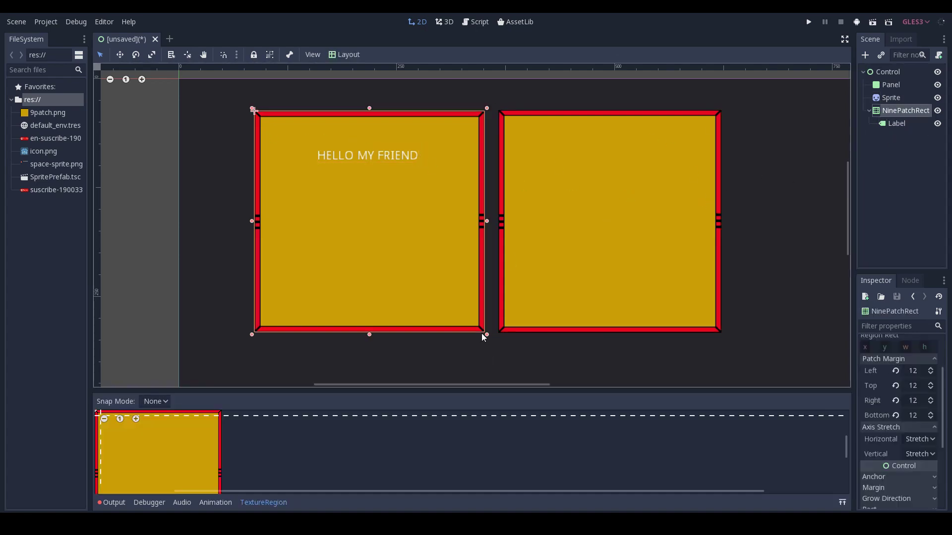
scroll(564, 268, down, 2)
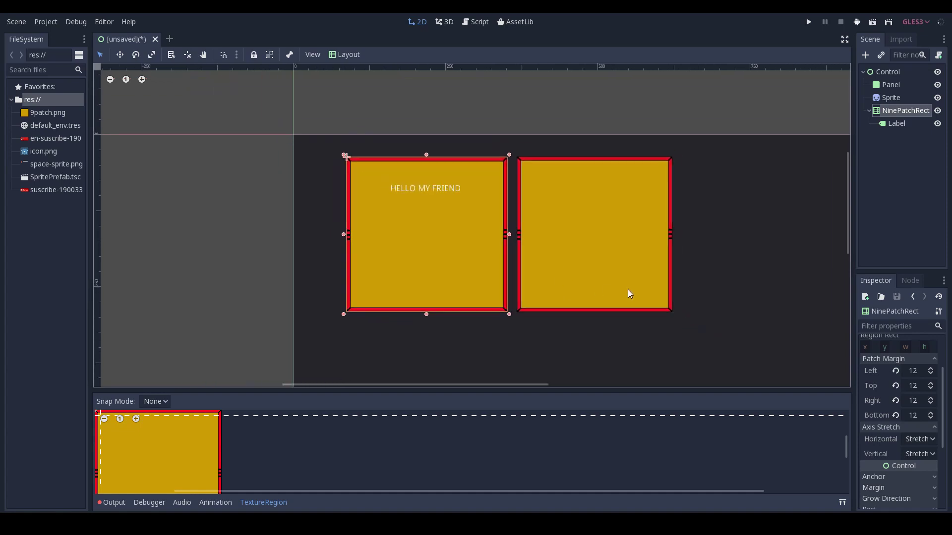
scroll(627, 290, down, 1)
click(890, 99)
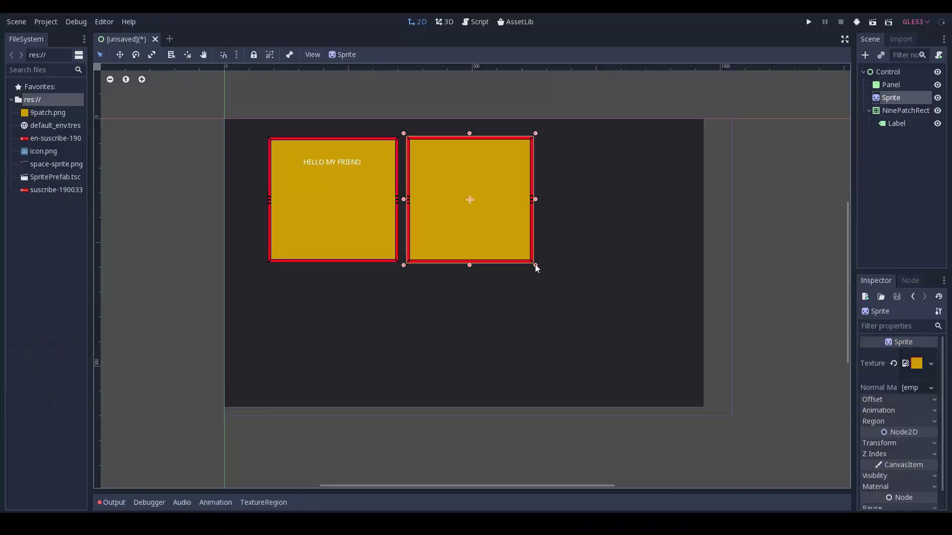
Stretch the sprite into a wide, short bar and bring both nodes into view
mouse_move(535, 264)
mouse_down()
mouse_move(701, 193)
mouse_move(693, 188)
mouse_up()
scroll(577, 212, up, 3)
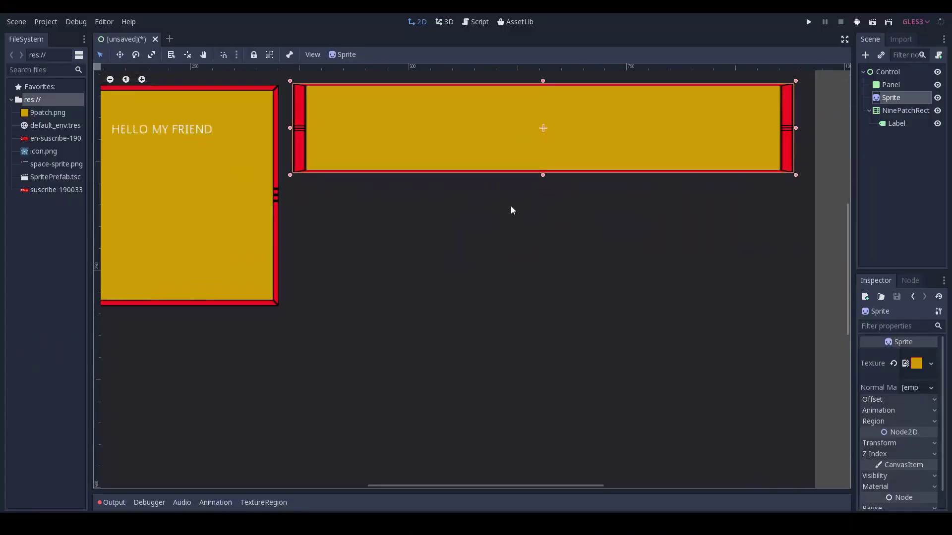
middle_drag(510, 208, 458, 345)
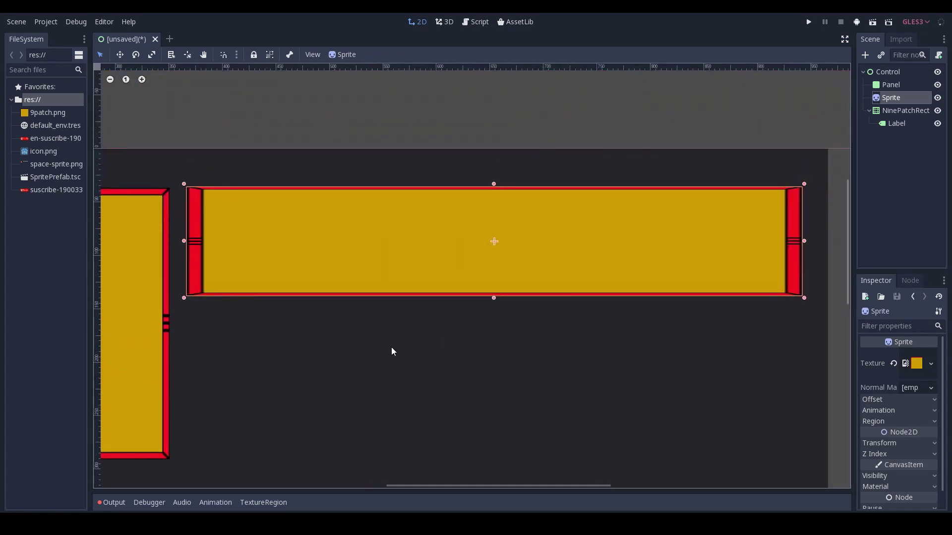
middle_drag(350, 367, 446, 299)
scroll(480, 238, down, 1)
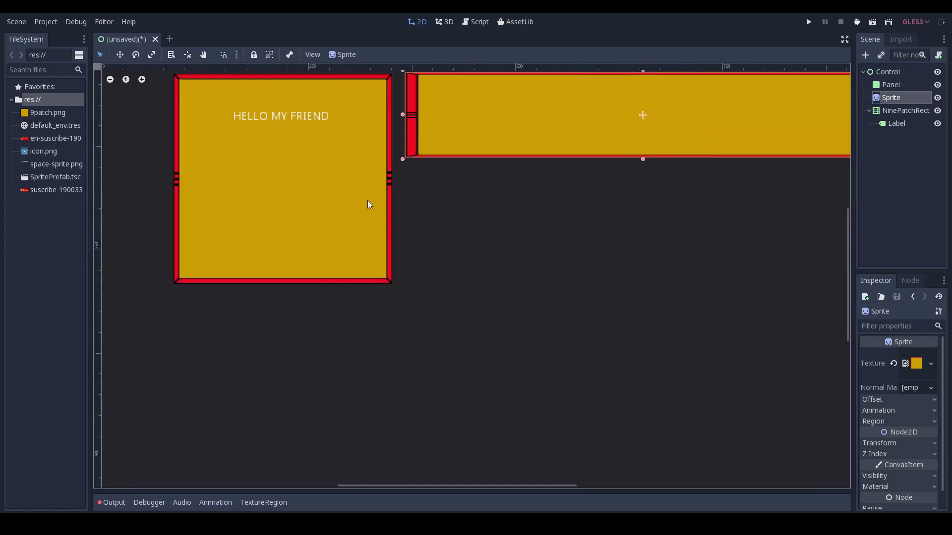
Move the nine-patch box below the sprite bar and widen it into a bar
click(906, 110)
drag(315, 195, 548, 287)
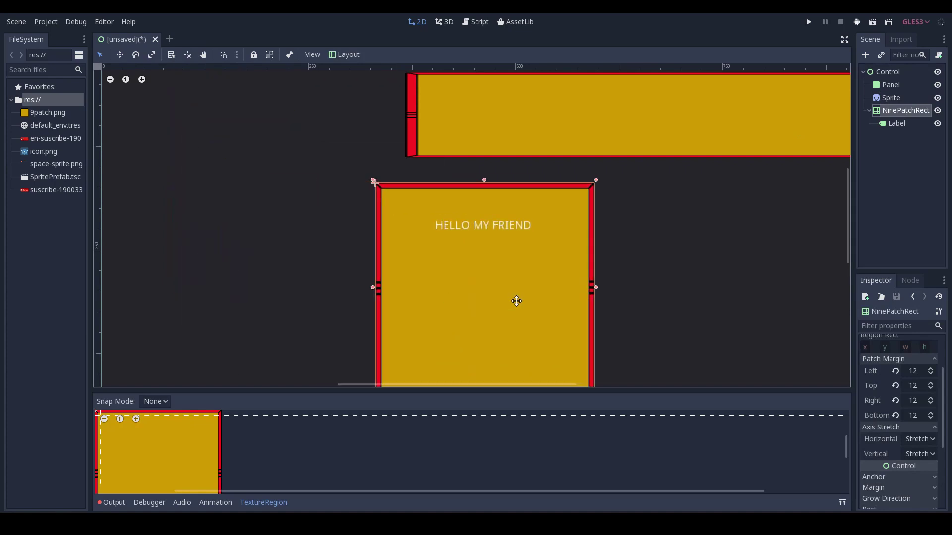
scroll(548, 287, down, 1)
drag(469, 323, 691, 215)
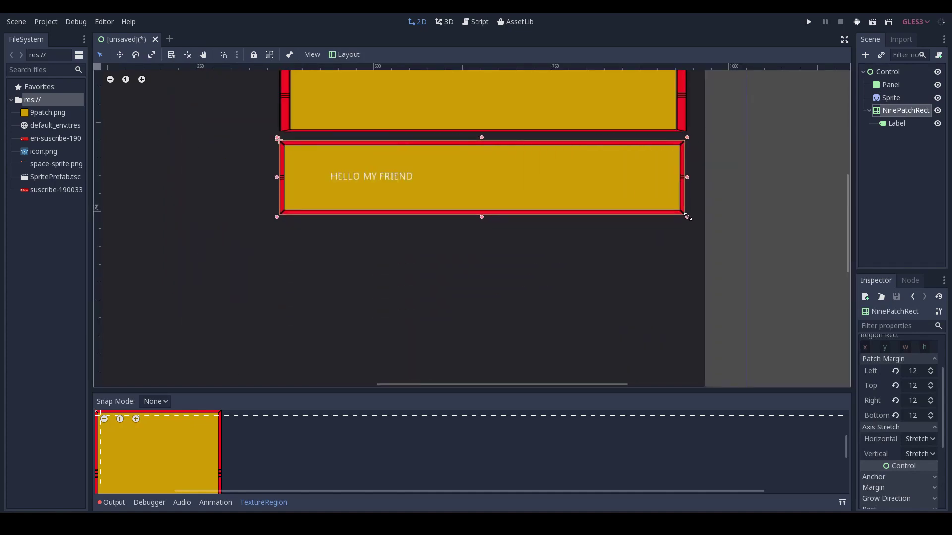
middle_drag(354, 251, 383, 304)
scroll(332, 242, up, 2)
scroll(333, 242, up, 2)
scroll(453, 227, down, 2)
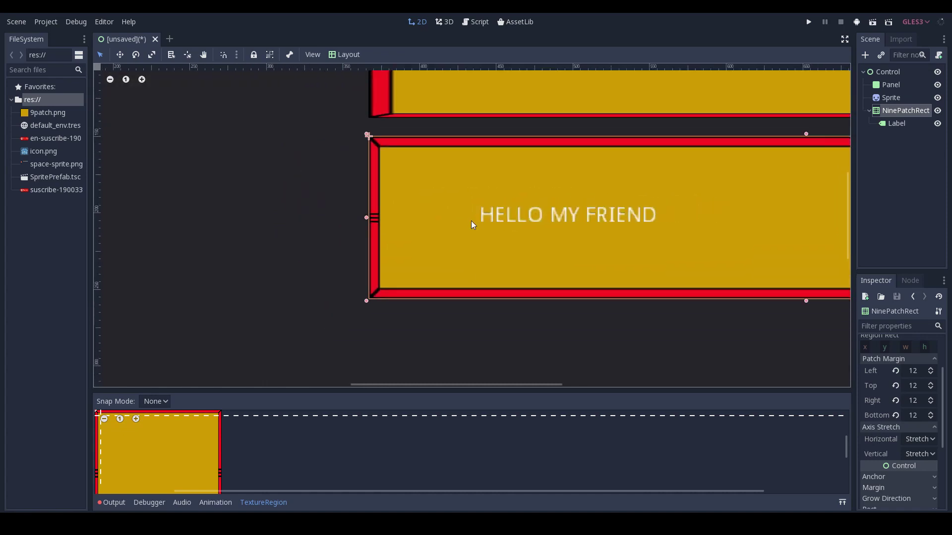
scroll(491, 261, down, 2)
scroll(462, 309, down, 1)
scroll(414, 322, right, 3)
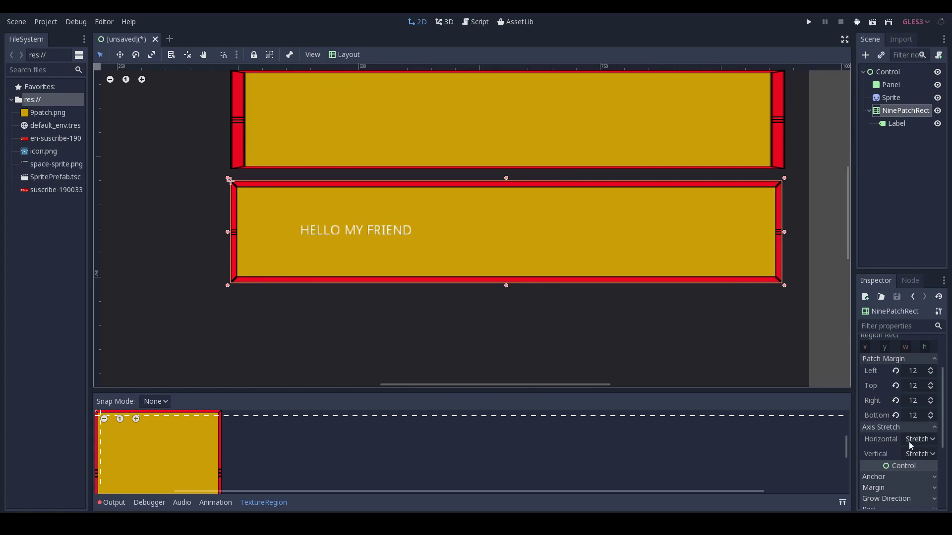
Set the nine-patch box's horizontal and vertical axis stretch to Tile
click(931, 440)
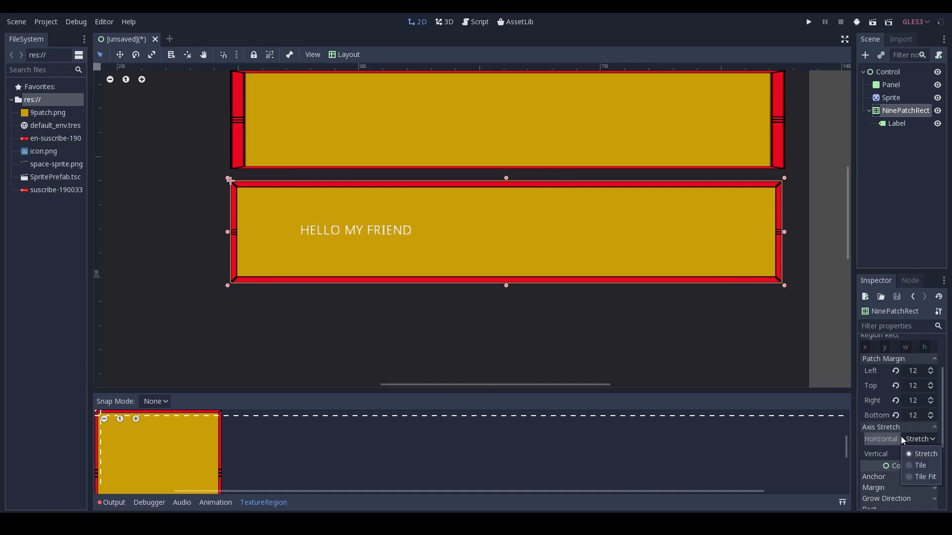
click(920, 466)
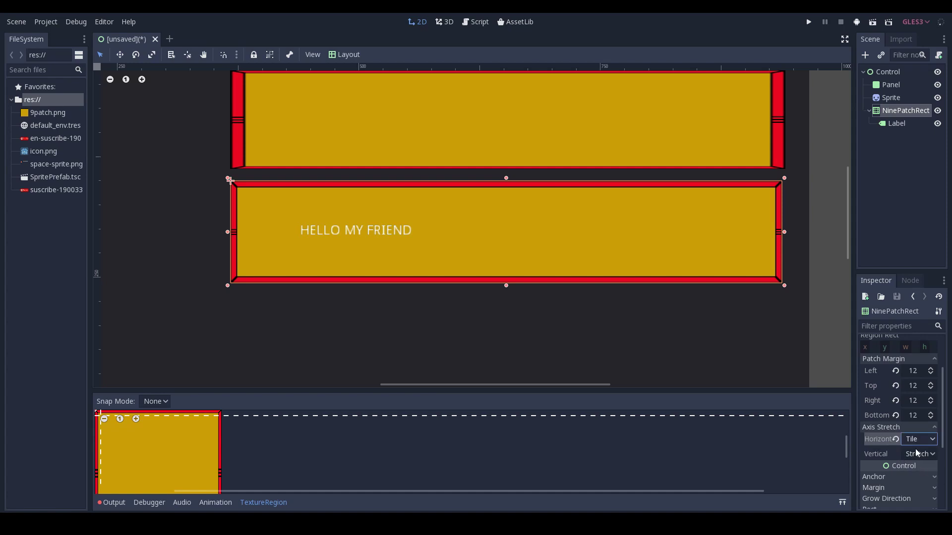
click(918, 454)
click(921, 481)
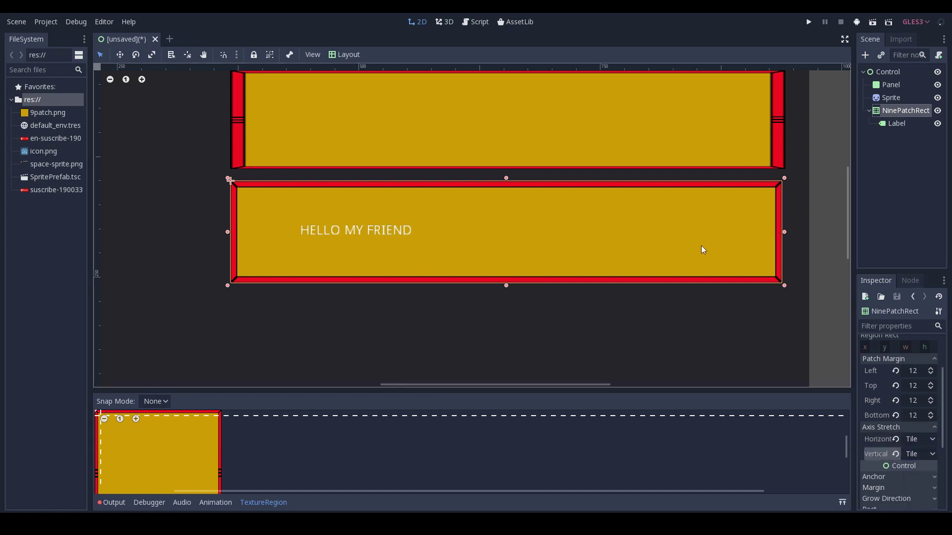
scroll(706, 251, down, 1)
Shrink the nine-patch box to a small frame with the label moved up-left inside
mouse_move(765, 284)
mouse_down()
mouse_move(768, 339)
mouse_move(751, 420)
mouse_move(647, 320)
mouse_move(444, 390)
mouse_move(762, 321)
mouse_move(768, 353)
mouse_up()
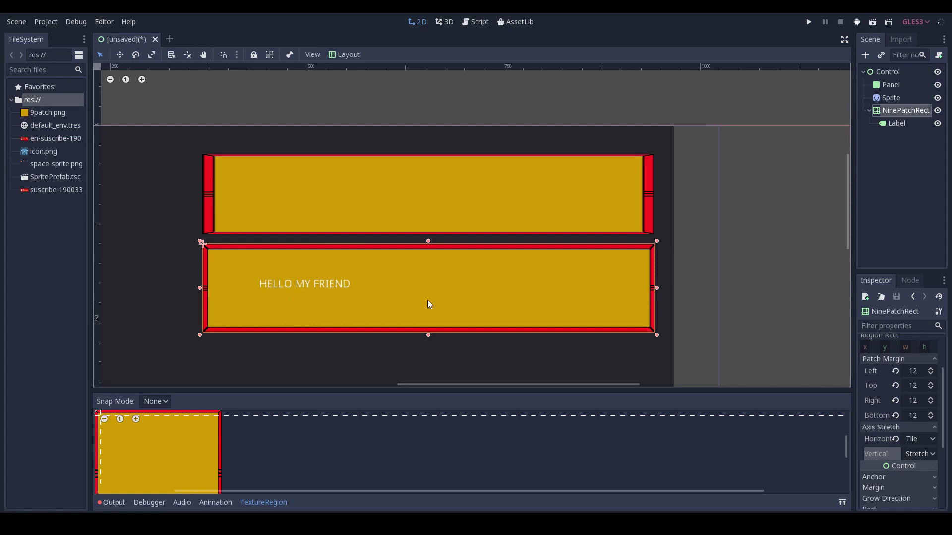
drag(660, 339, 378, 312)
click(896, 124)
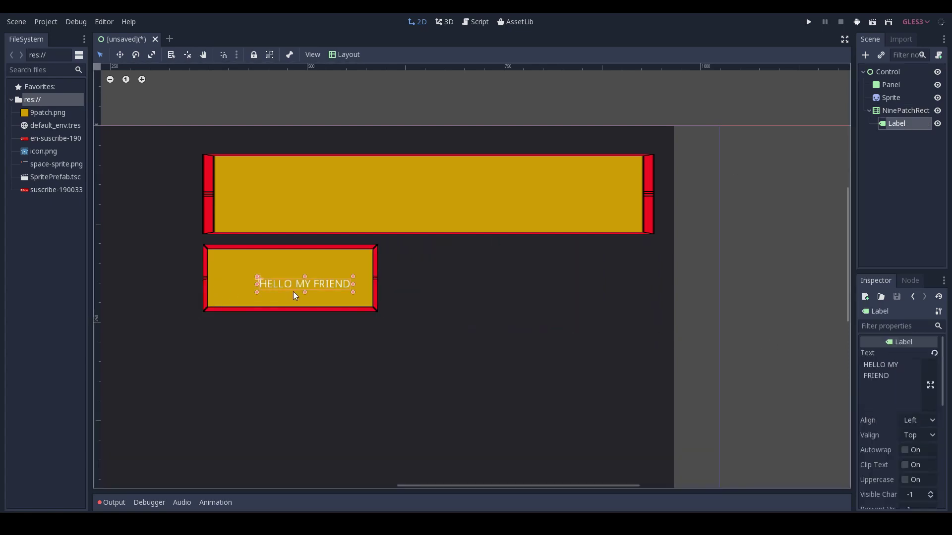
drag(298, 288, 273, 269)
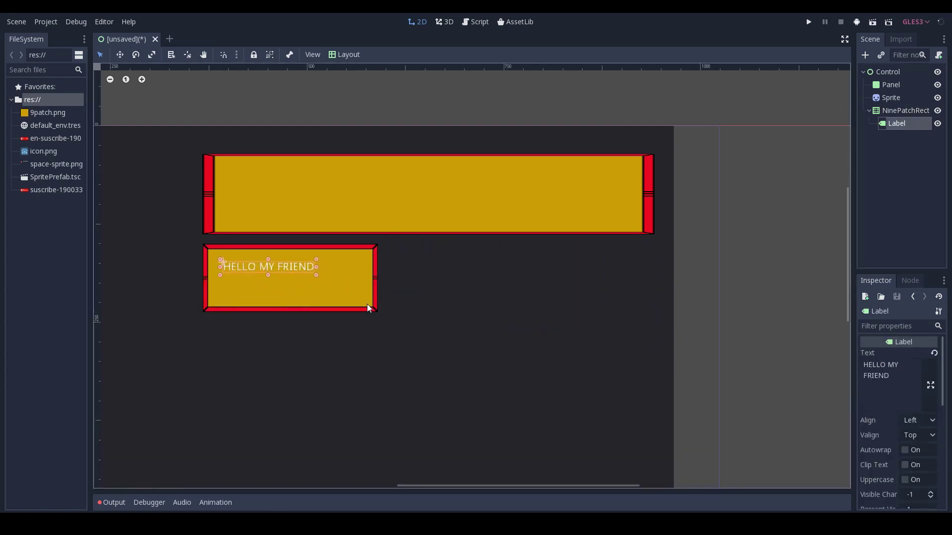
click(904, 110)
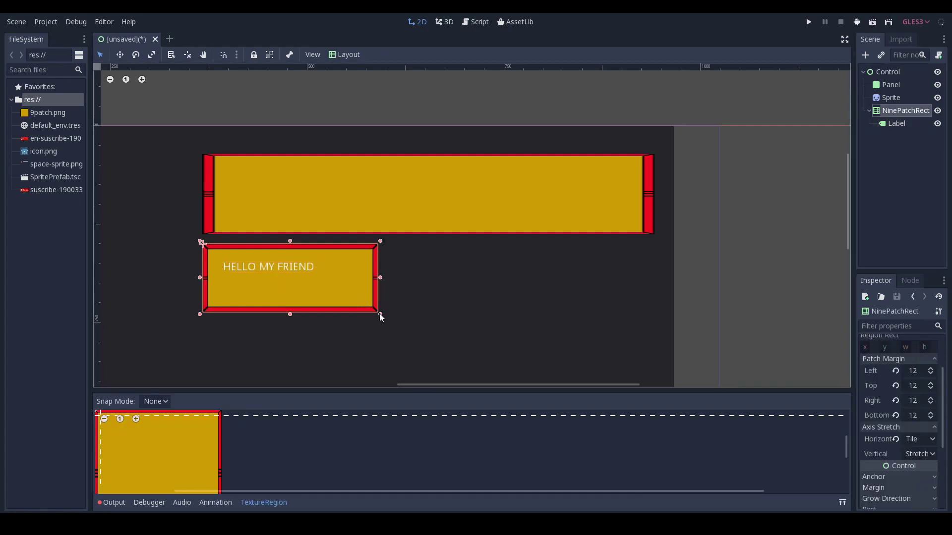
drag(380, 317, 339, 288)
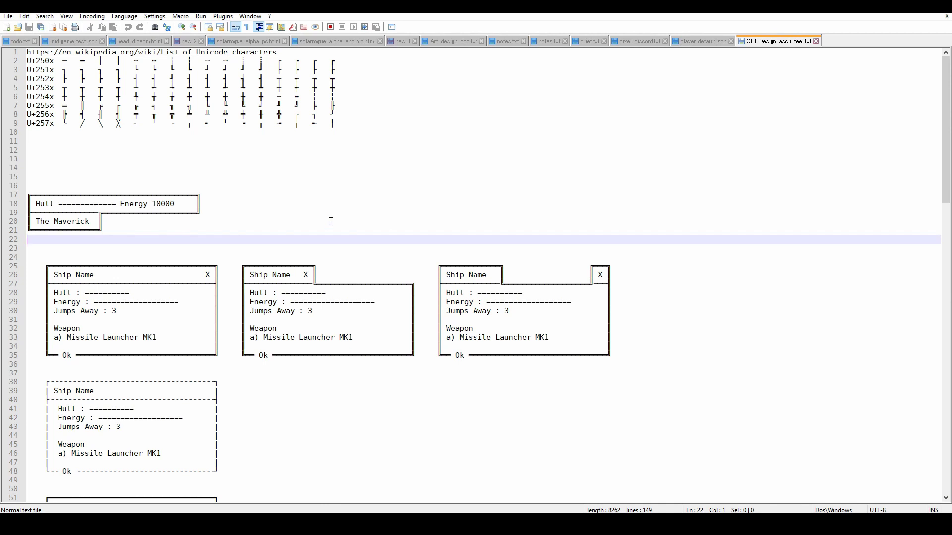
scroll(331, 222, down, 5)
scroll(332, 221, down, 3)
scroll(333, 222, up, 1)
scroll(333, 224, down, 10)
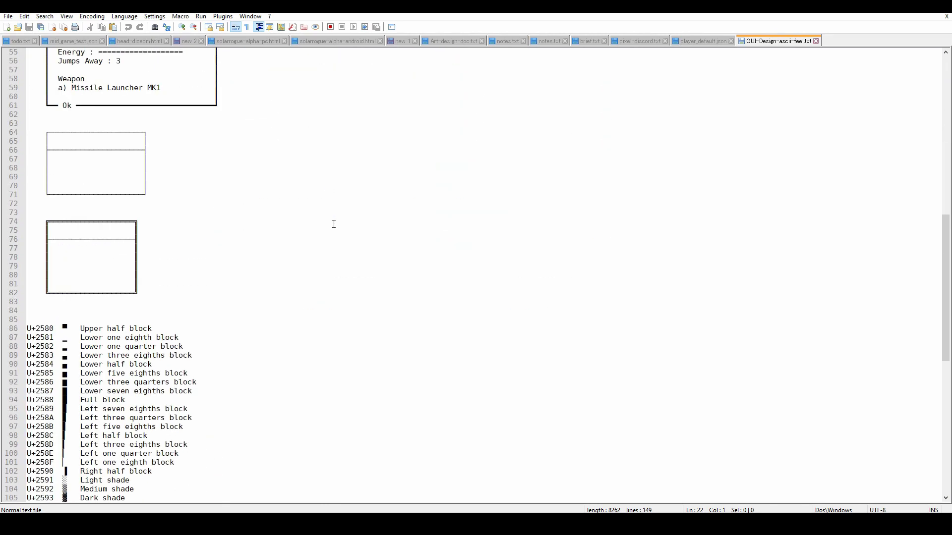
scroll(333, 224, up, 9)
scroll(334, 227, up, 8)
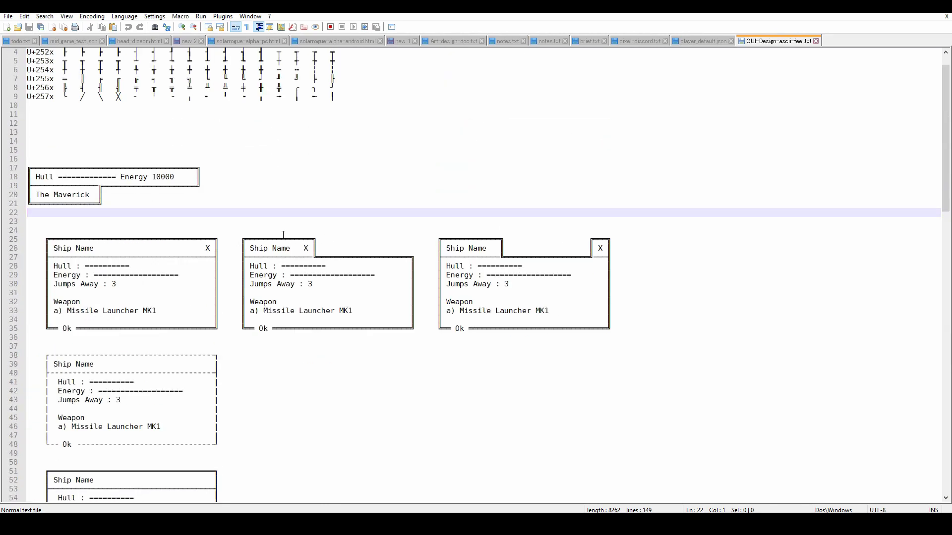
Select and inspect the window mockups' title bars in the ASCII design notes
drag(55, 245, 234, 328)
click(267, 275)
click(245, 248)
drag(246, 248, 321, 238)
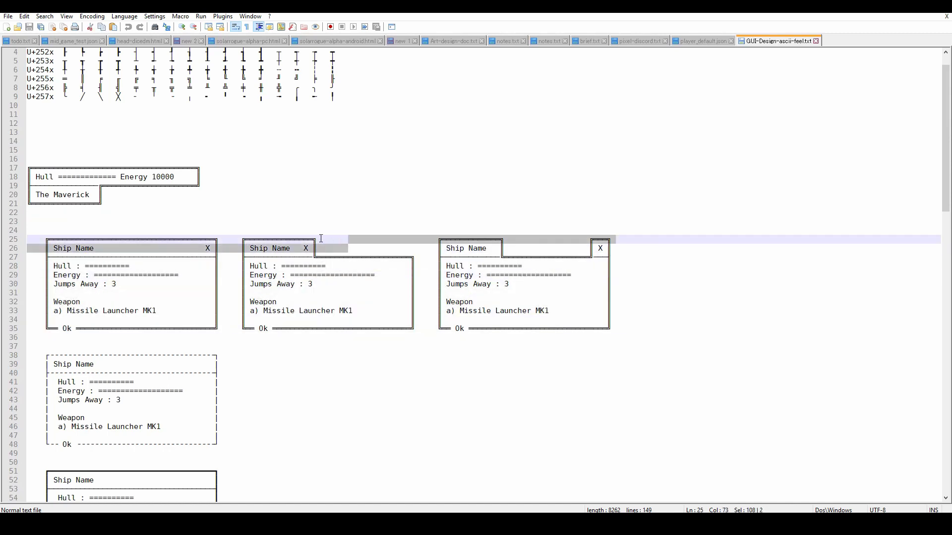
click(604, 249)
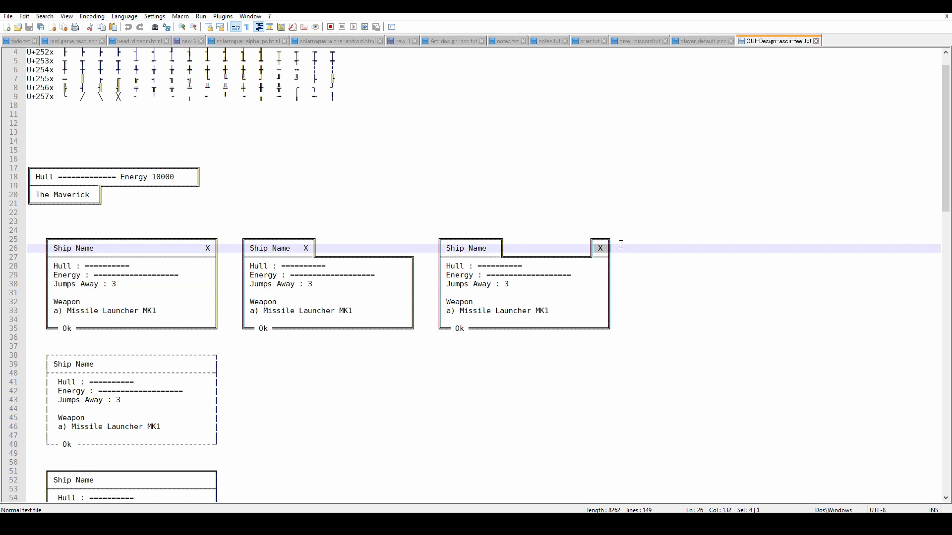
scroll(532, 266, down, 5)
drag(50, 223, 207, 232)
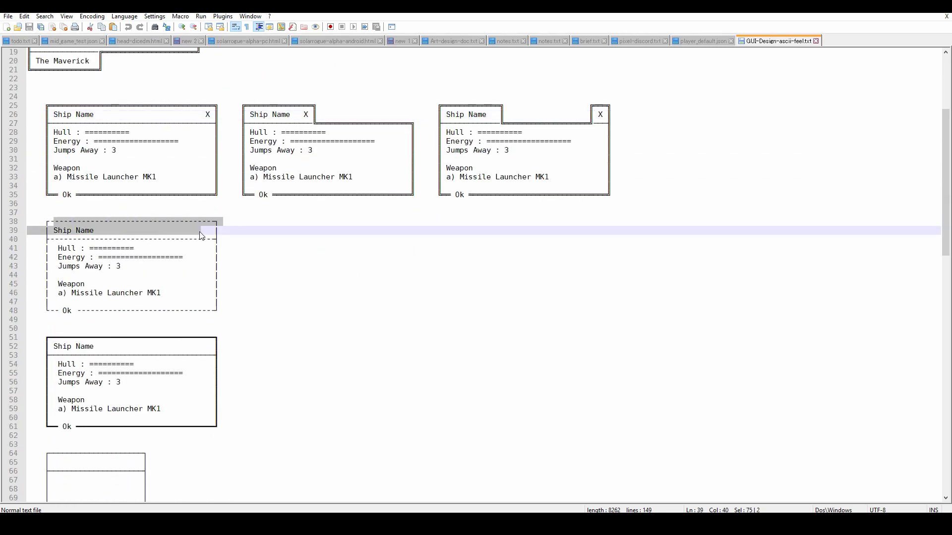
scroll(207, 231, down, 4)
drag(63, 230, 210, 239)
scroll(153, 326, down, 4)
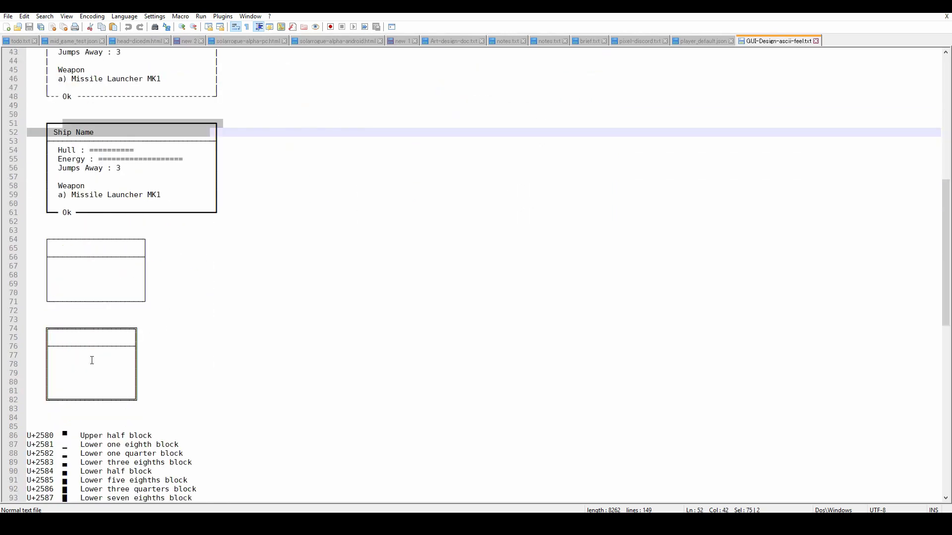
drag(85, 345, 191, 358)
scroll(262, 322, up, 6)
scroll(256, 311, up, 4)
scroll(256, 312, up, 3)
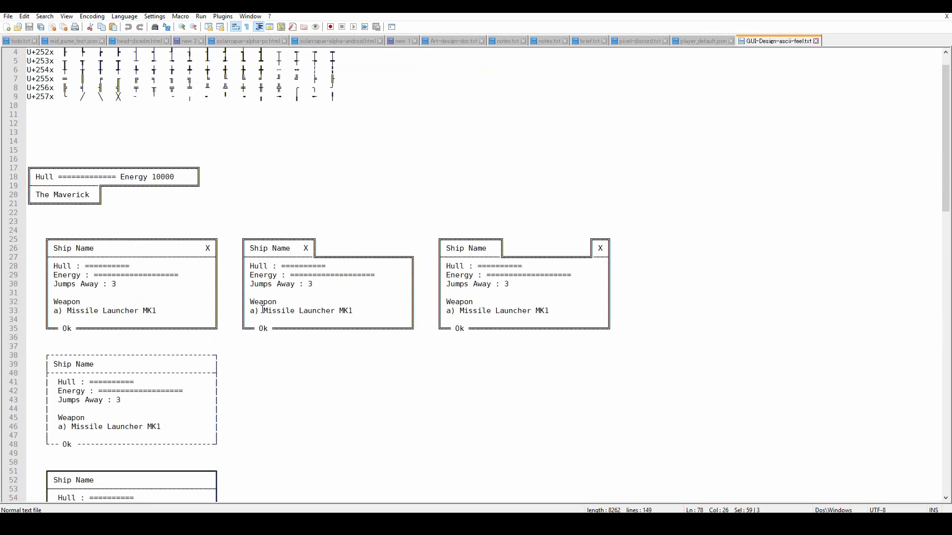
scroll(261, 305, up, 1)
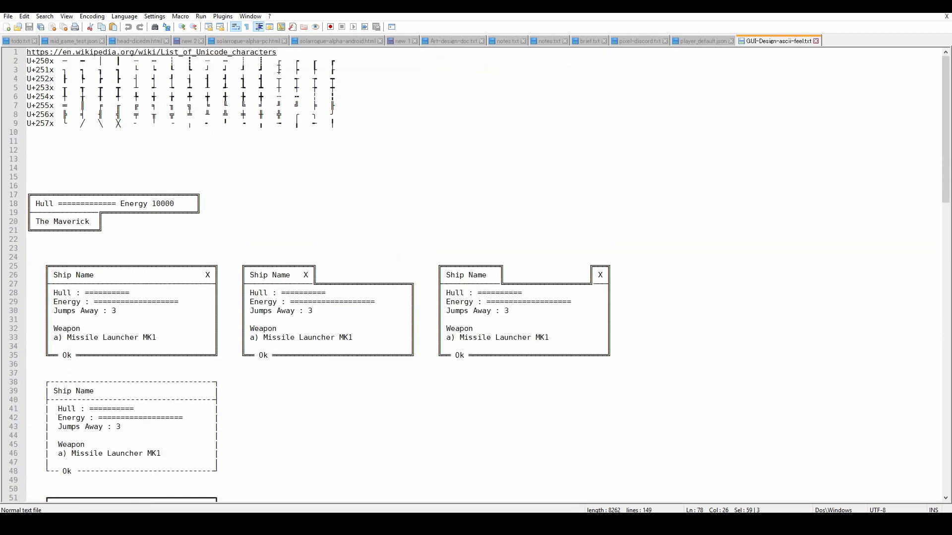
Open the List of Unicode characters article and browse its Latin-1, Box Drawing and Block Elements tables
double_click(276, 55)
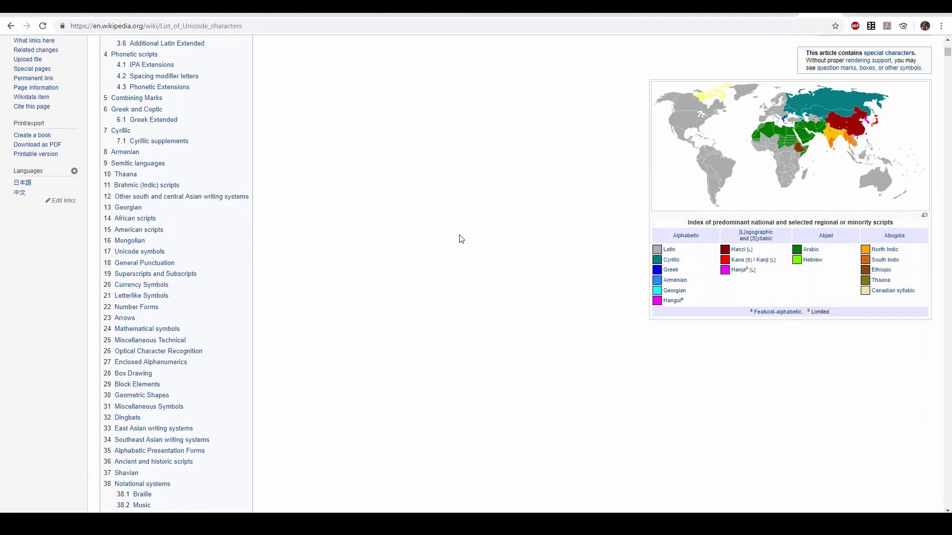
scroll(460, 236, down, 4)
scroll(460, 236, down, 5)
scroll(459, 236, down, 3)
scroll(461, 236, down, 3)
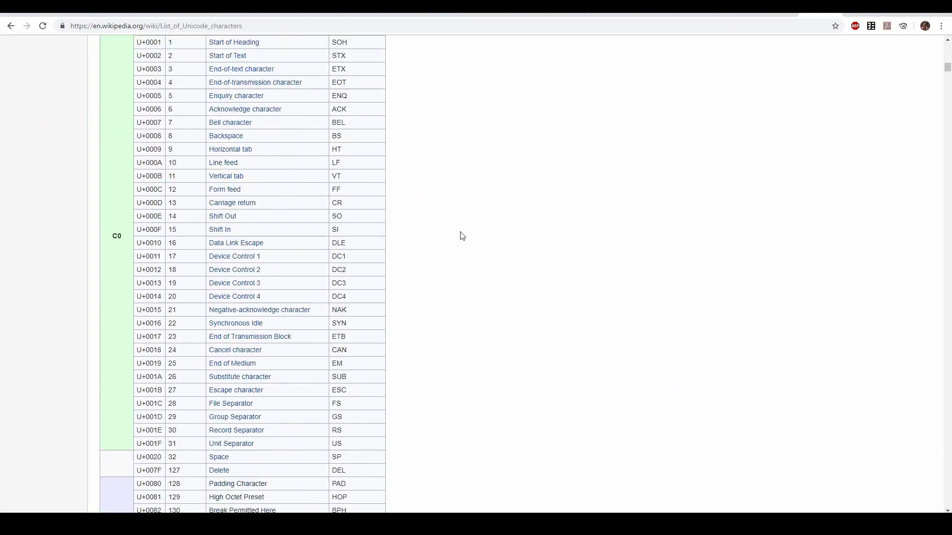
scroll(461, 235, down, 8)
scroll(461, 235, down, 5)
scroll(461, 235, down, 5)
scroll(462, 235, down, 5)
scroll(465, 235, down, 5)
scroll(465, 235, down, 5)
scroll(463, 233, up, 1)
double_click(196, 196)
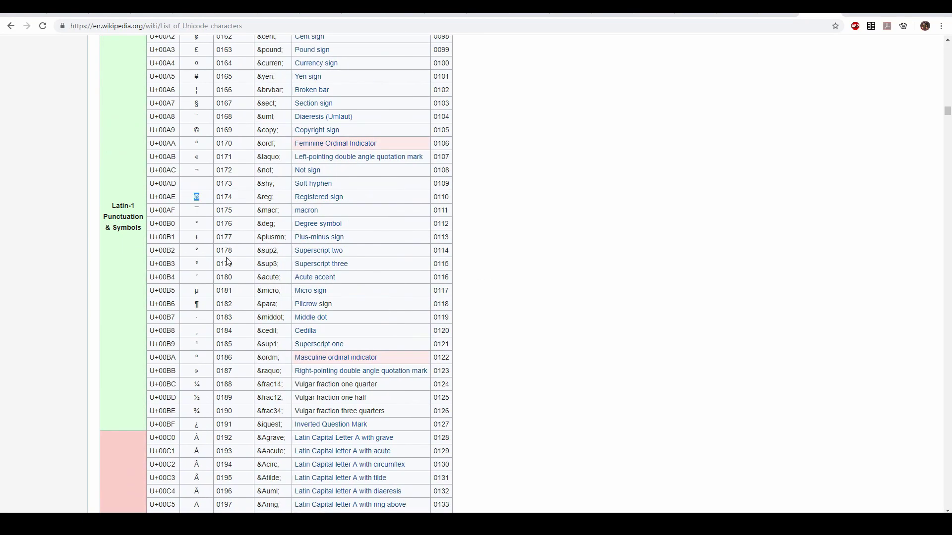
scroll(216, 265, down, 2)
scroll(201, 265, down, 2)
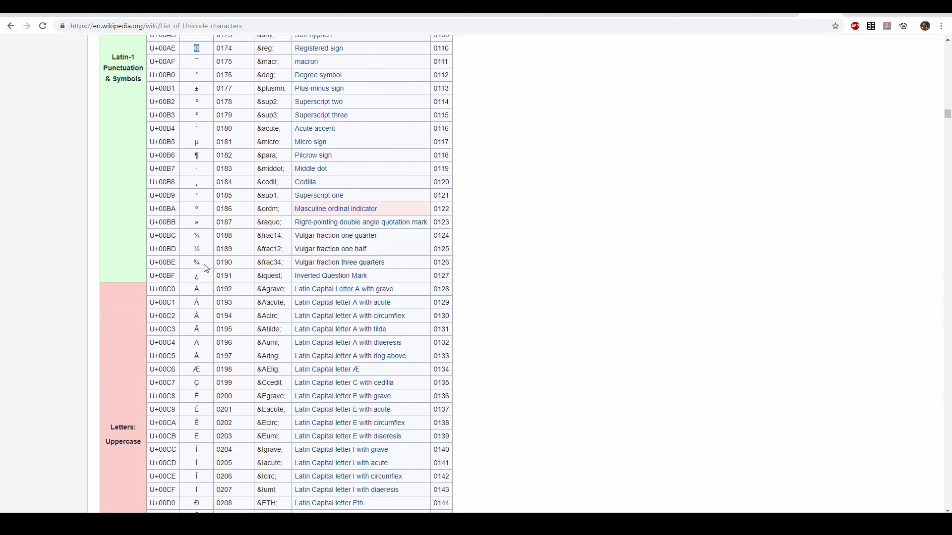
scroll(250, 266, down, 5)
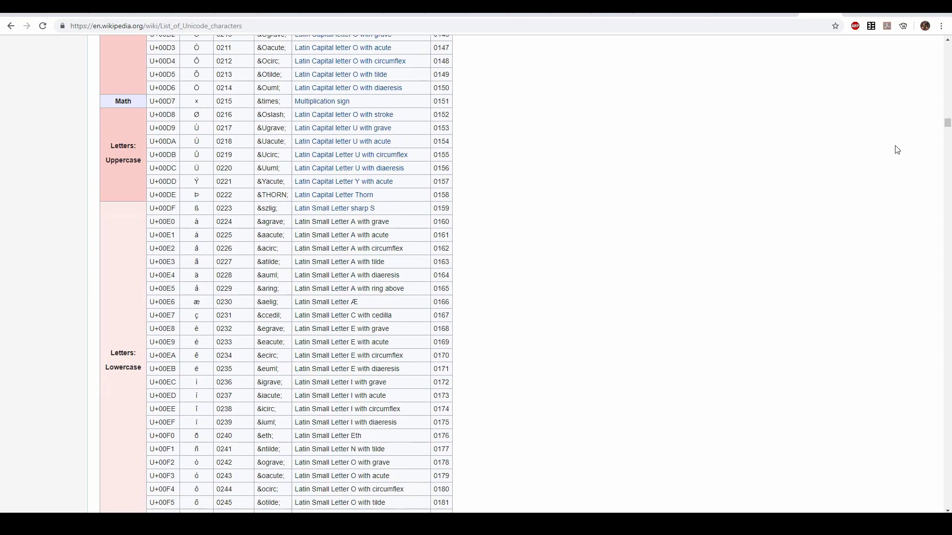
mouse_move(948, 124)
mouse_down()
mouse_move(948, 337)
mouse_move(924, 362)
mouse_move(926, 416)
mouse_up()
scroll(411, 399, down, 1)
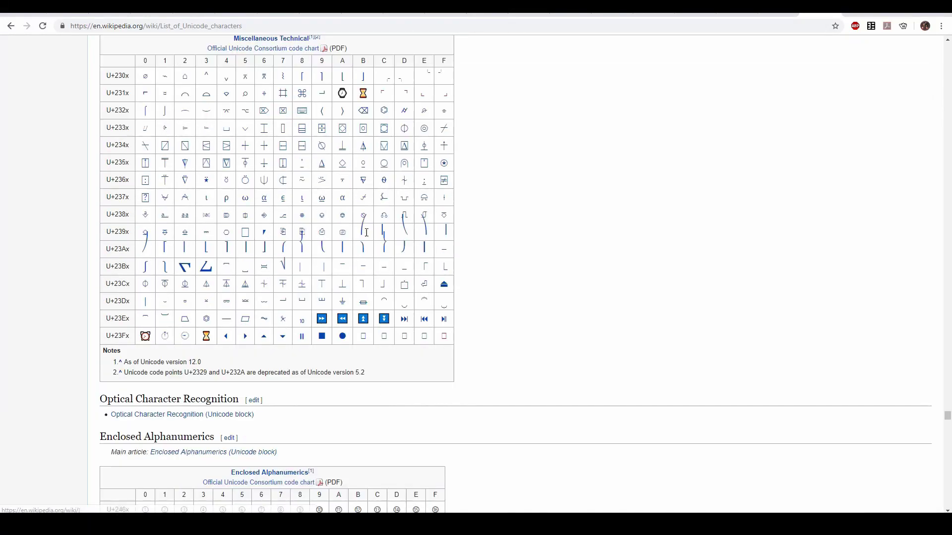
scroll(424, 320, down, 1)
scroll(317, 342, down, 1)
scroll(315, 335, down, 1)
scroll(310, 311, down, 2)
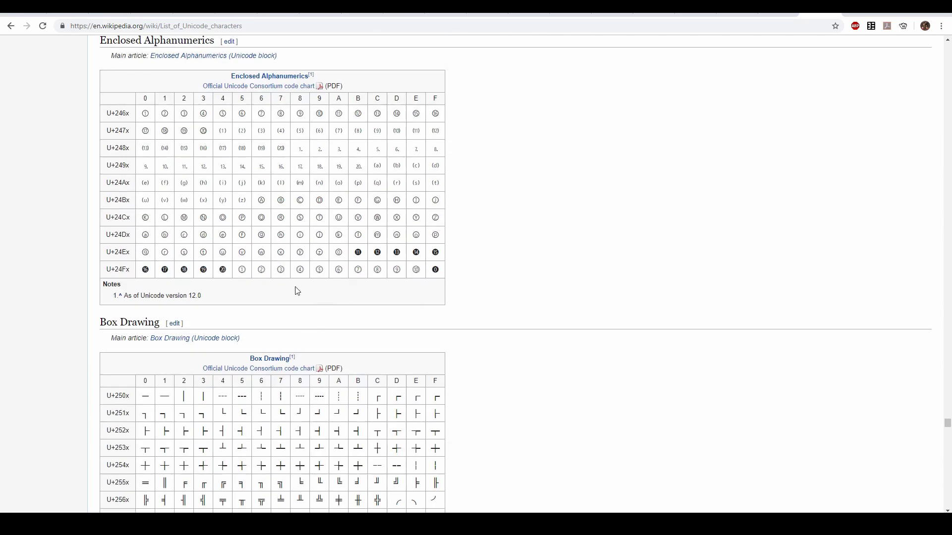
scroll(289, 292, down, 3)
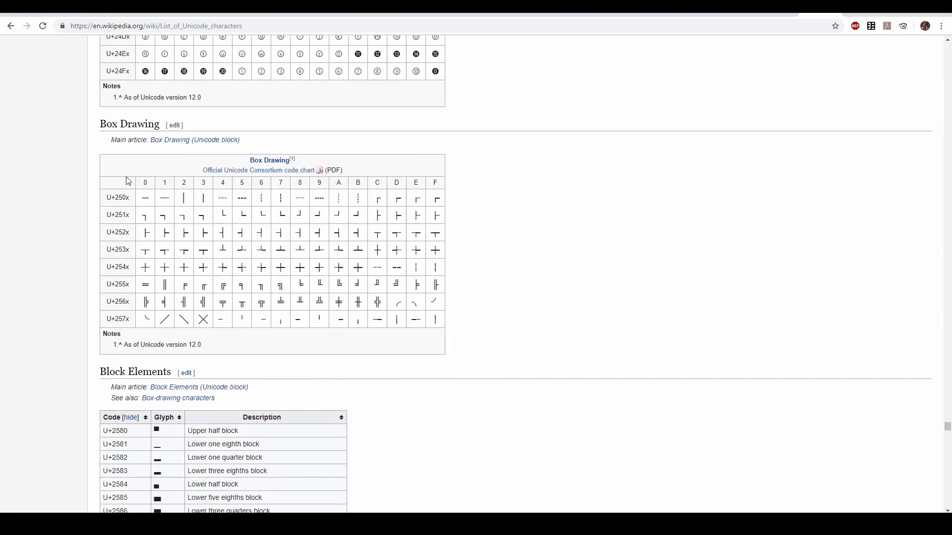
drag(100, 123, 310, 142)
click(318, 147)
scroll(319, 333, down, 3)
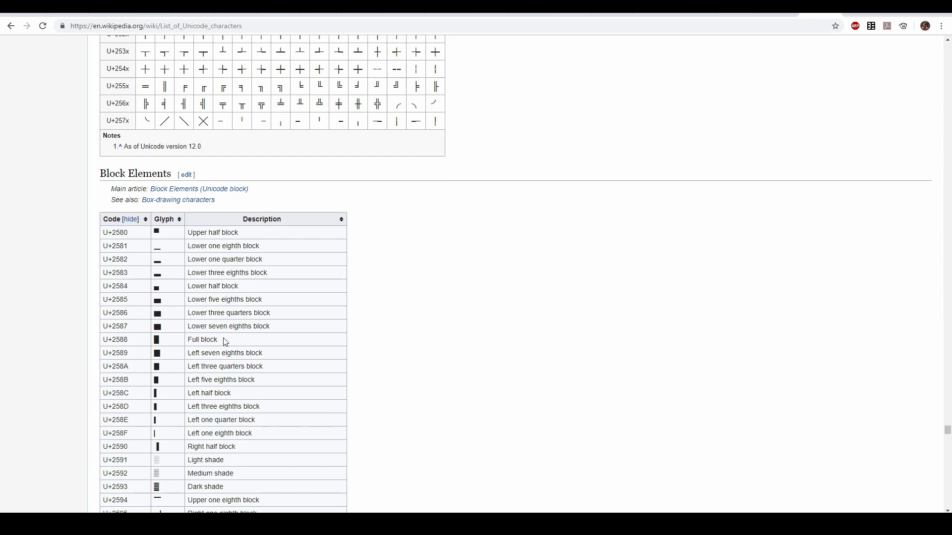
scroll(262, 352, down, 4)
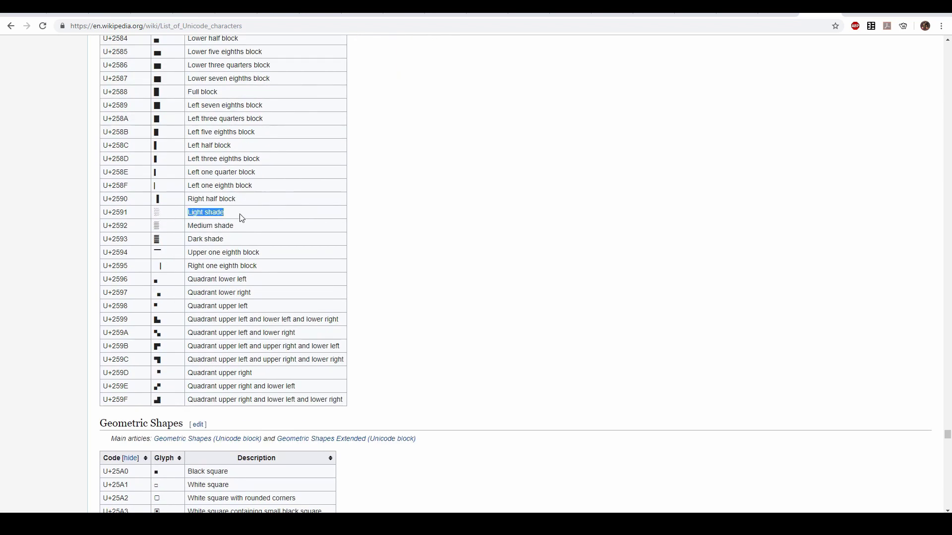
click(214, 236)
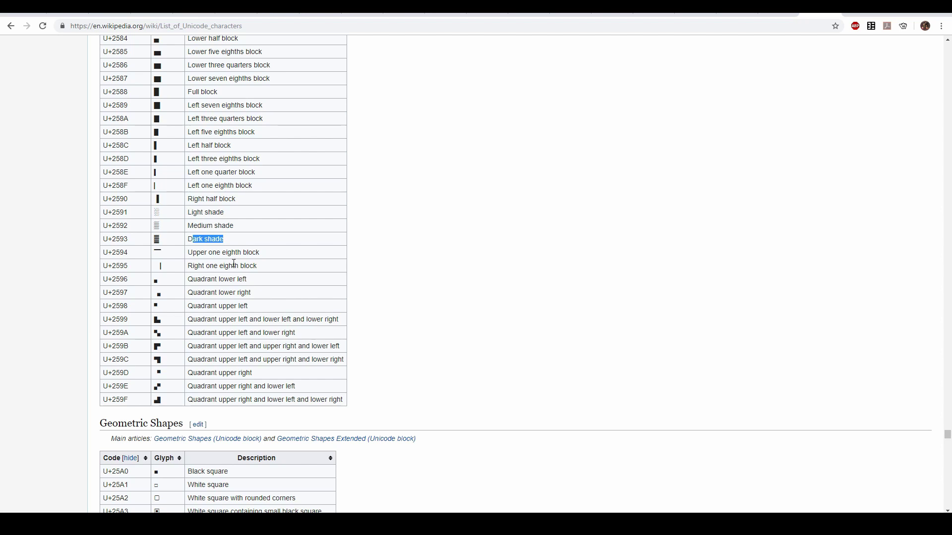
scroll(318, 284, down, 2)
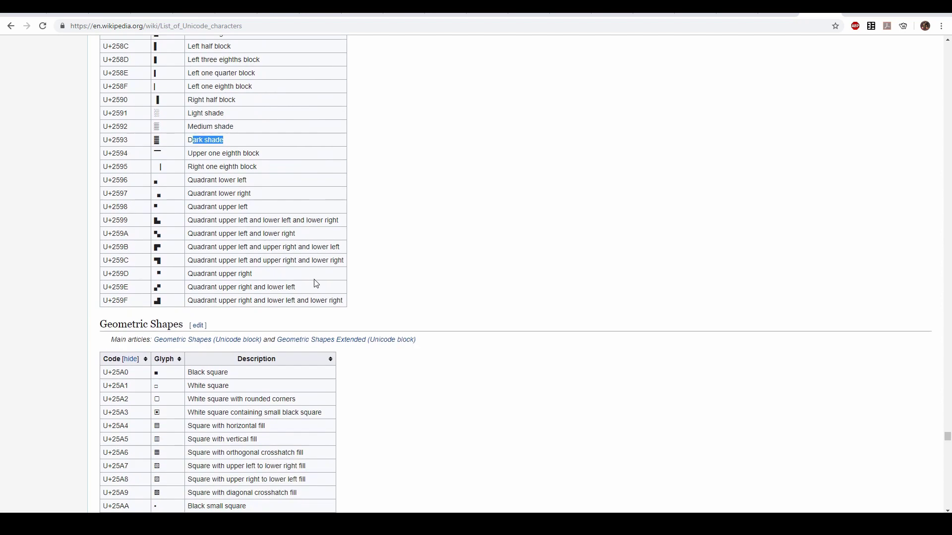
scroll(315, 283, up, 3)
Back in Notepad++, inspect the box-drawing rows on lines 2-9 and position the Style Configurator
key(alt+Tab)
scroll(284, 337, up, 7)
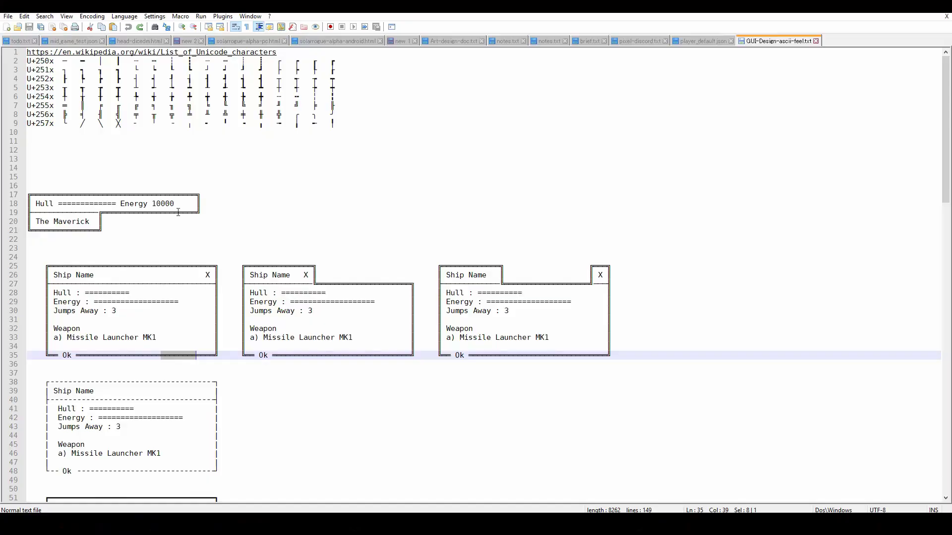
drag(365, 130, 356, 61)
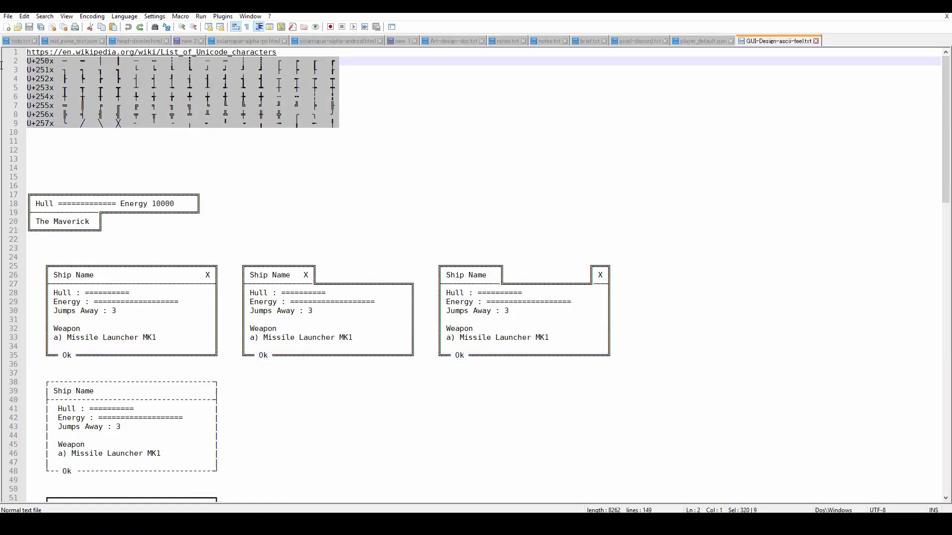
click(361, 238)
click(309, 258)
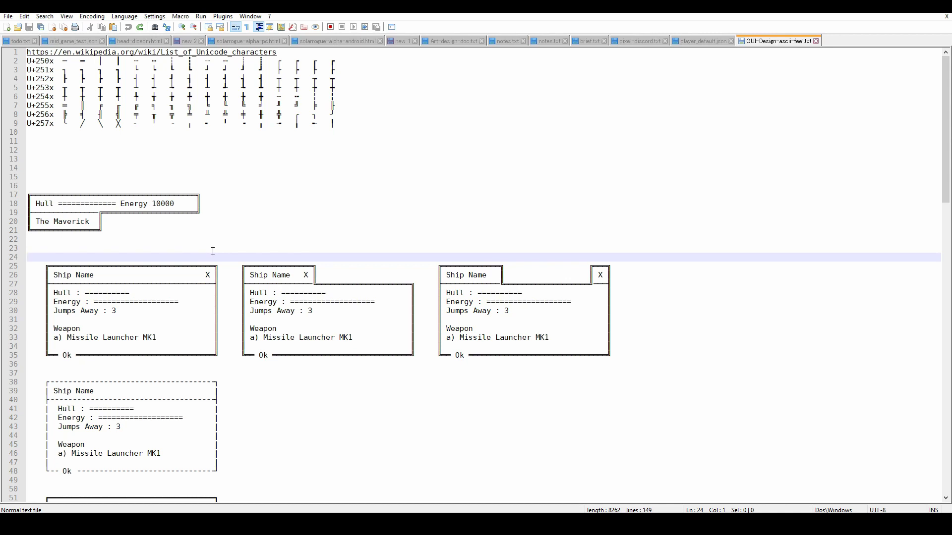
drag(536, 142, 380, 130)
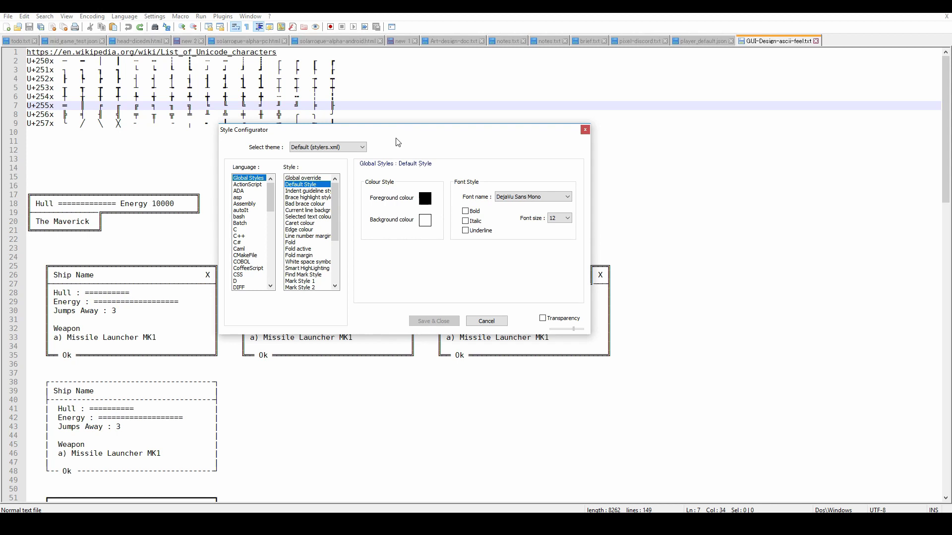
drag(432, 133, 733, 23)
scroll(832, 88, down, 3)
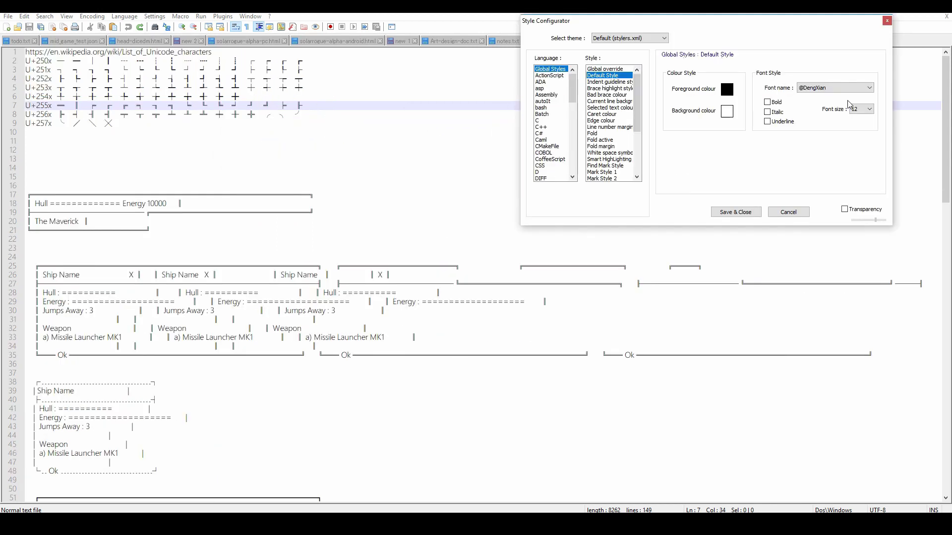
scroll(849, 105, down, 2)
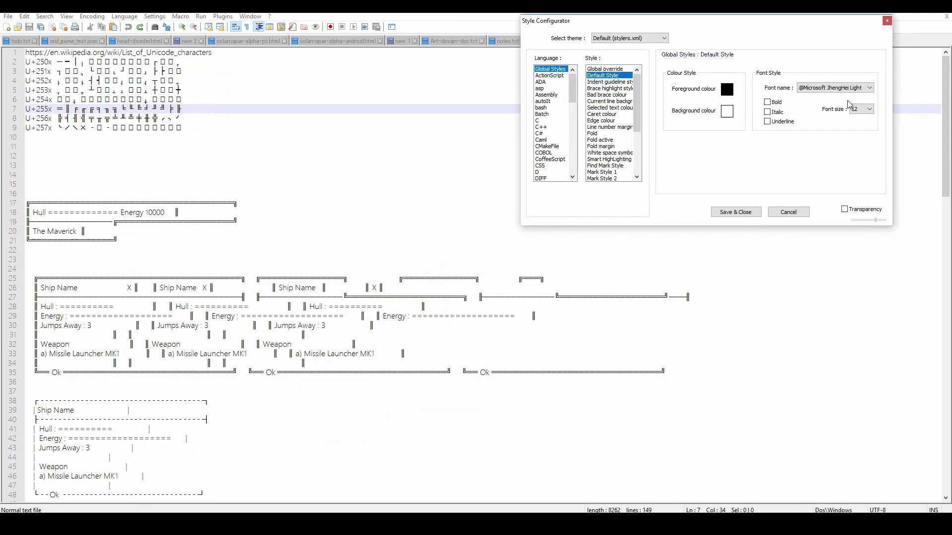
key(Down)
key(Down)
key(Down)
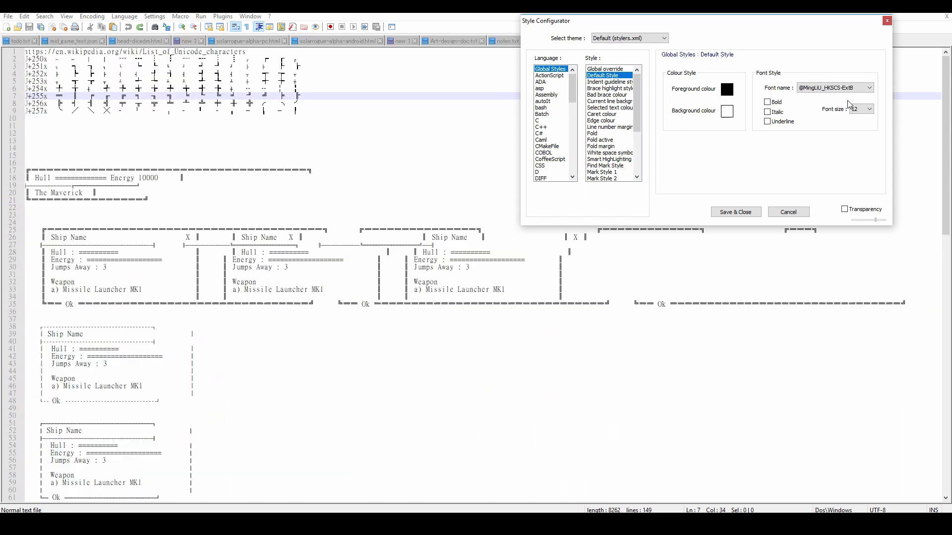
key(Down)
key(Down)
key(Down)
key(Down)
key(Down)
key(Down)
key(Down)
key(Down)
key(Down)
key(Down)
key(Down)
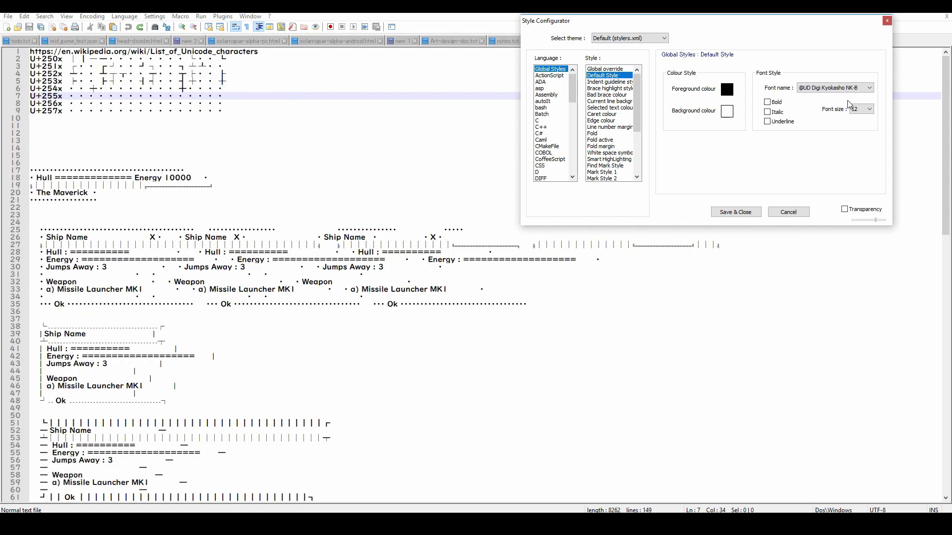
key(Down)
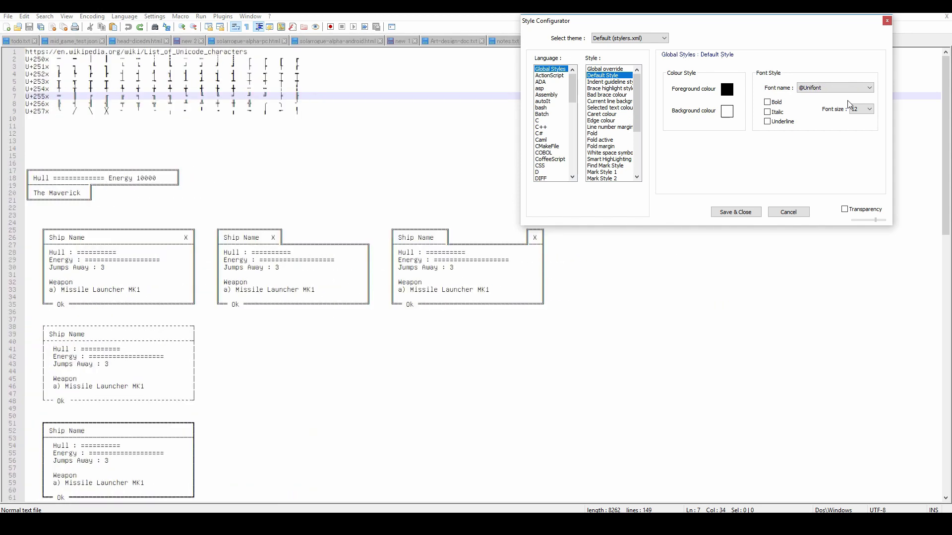
key(Down)
key(Up)
key(Down)
key(Down)
key(Down)
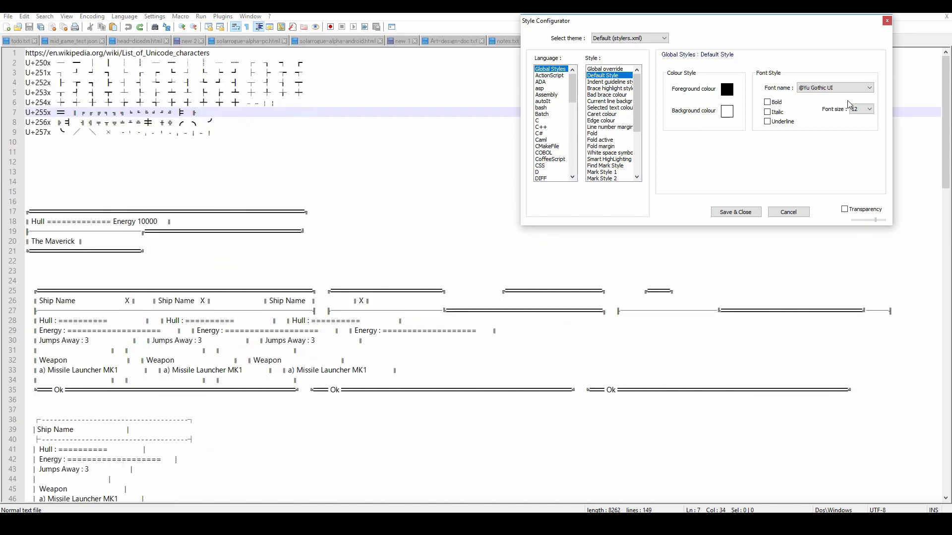
key(Down)
key(Down)
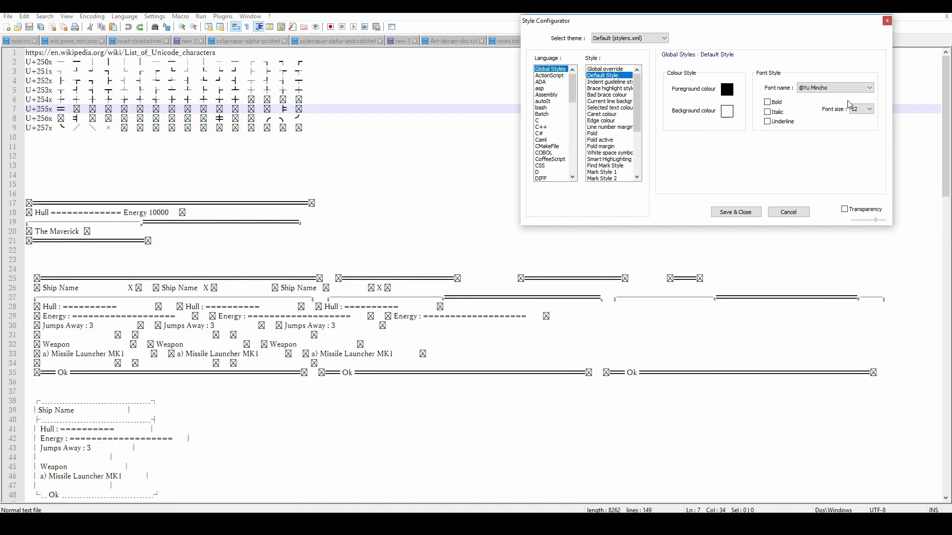
key(Down)
key(Down)
key(Down)
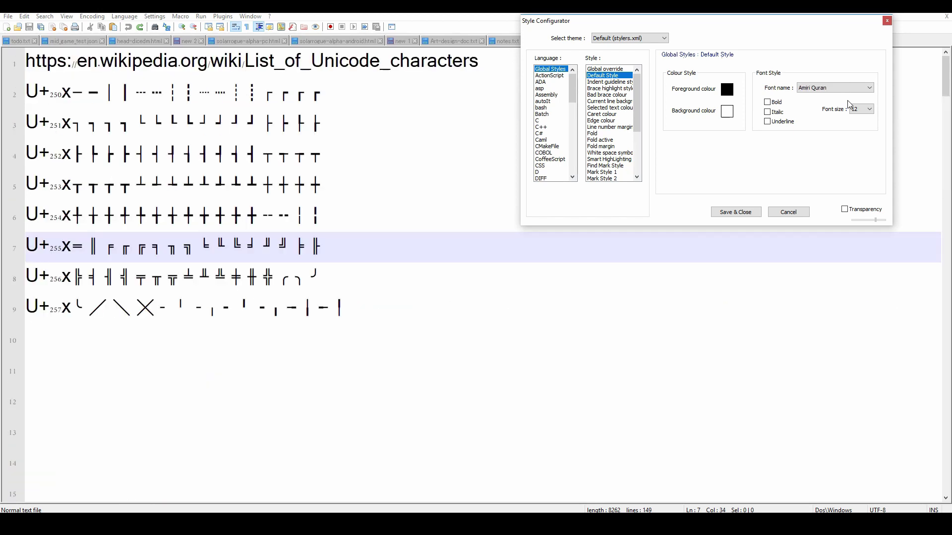
key(Down)
key(Down)
key(Down)
key(Down)
key(Down)
key(Down)
key(Down)
key(Down)
key(Down)
key(Down)
key(Down)
key(Down)
key(Down)
key(Down)
key(Down)
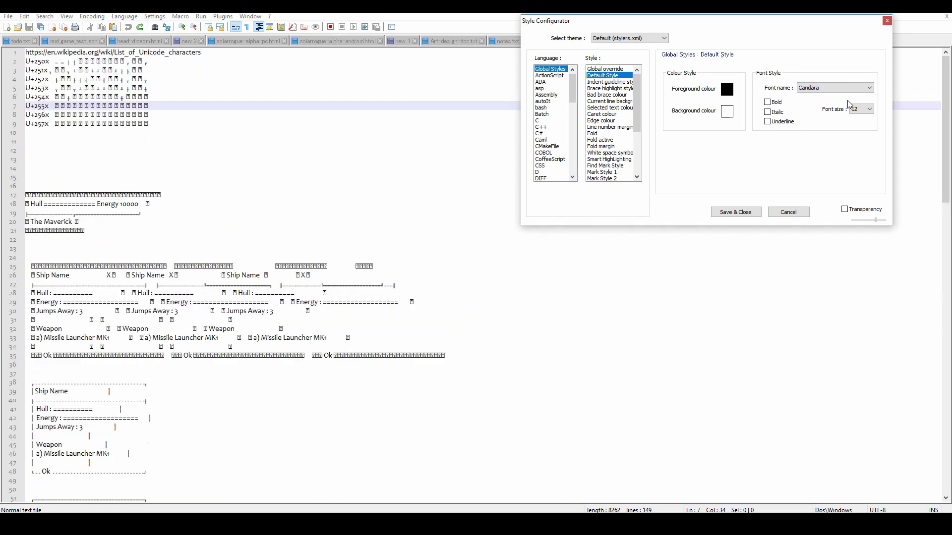
key(Down)
key(Down)
key(Down)
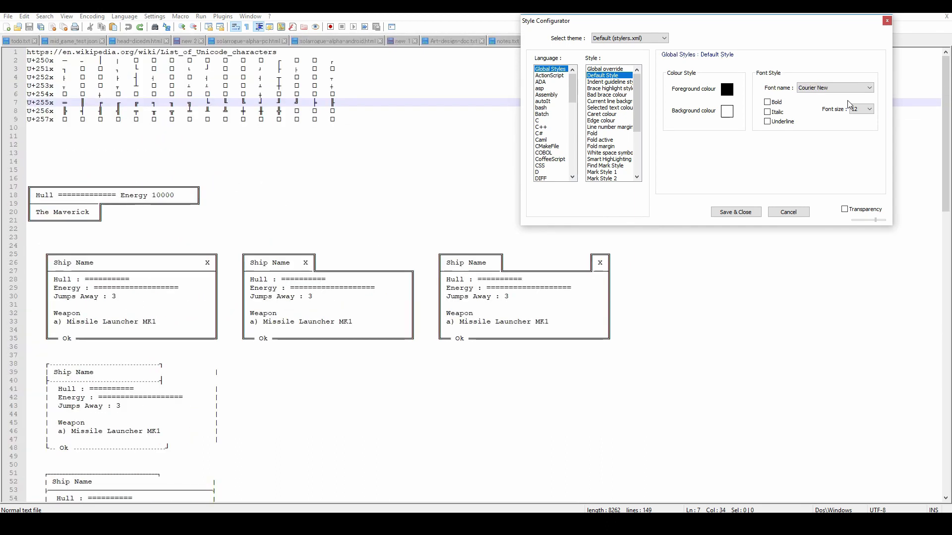
key(Down)
key(Down)
key(Down)
key(Down)
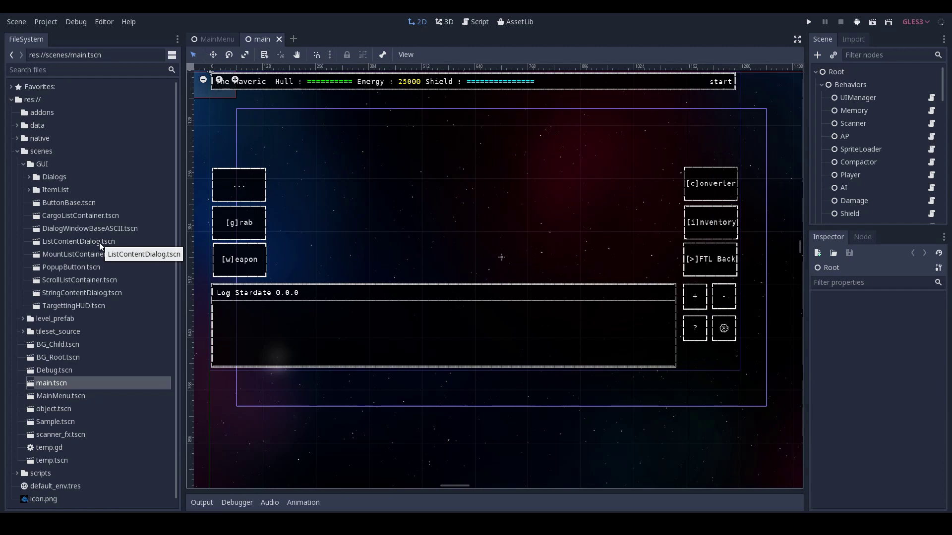
Open DialogWindowBaseASCII.tscn and show its dialog window script
double_click(95, 230)
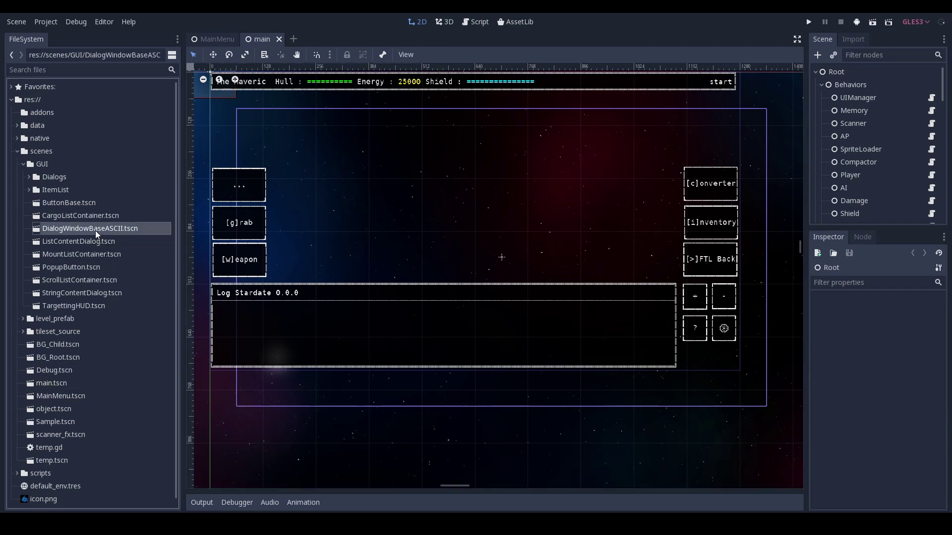
click(477, 24)
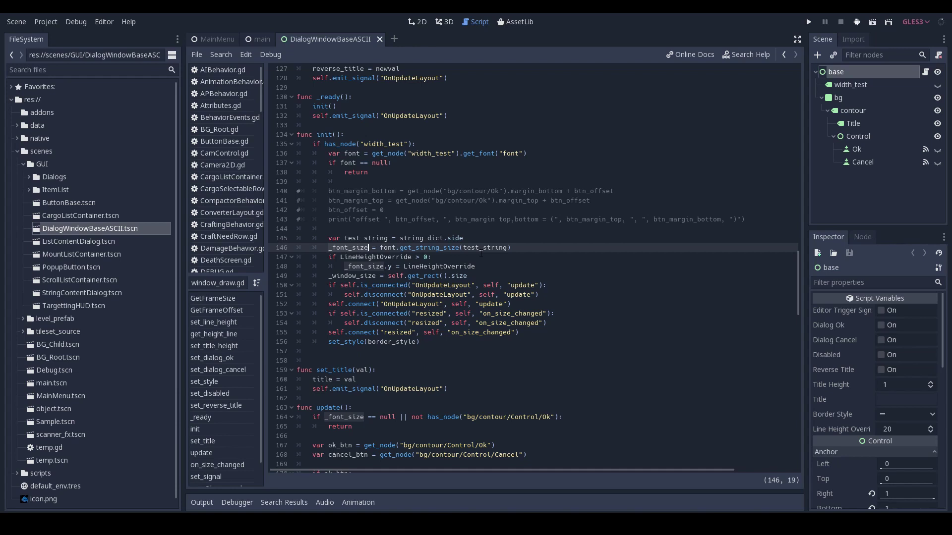
In the 2D layout, view the contour node's full border text
click(421, 22)
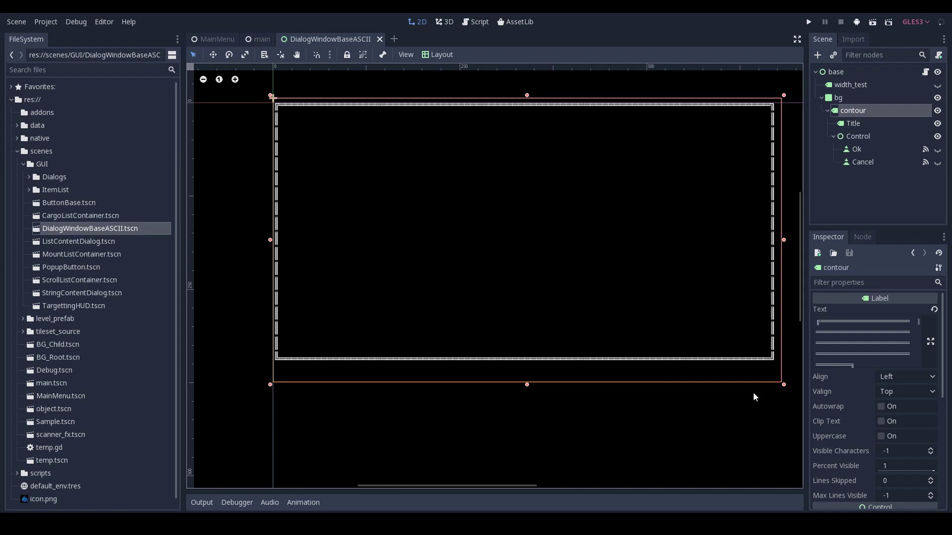
click(930, 342)
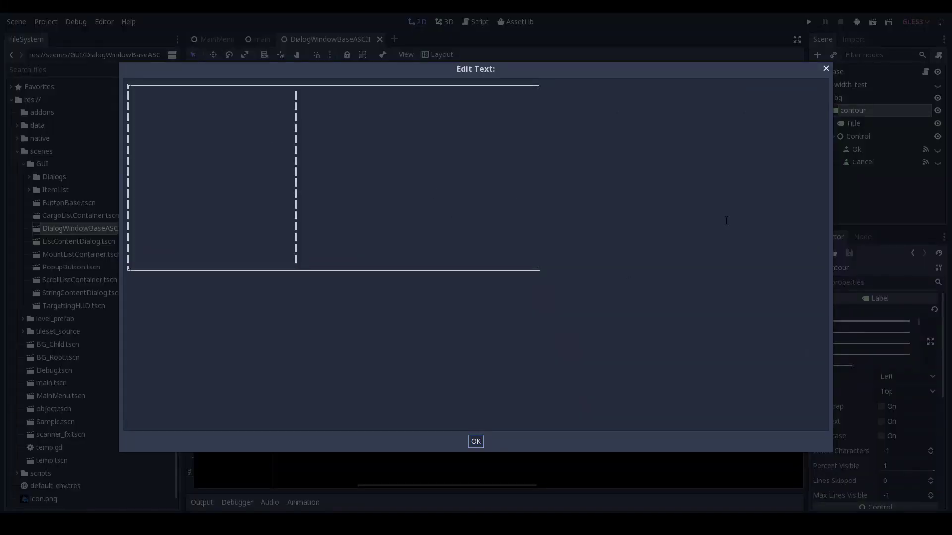
click(825, 68)
Check the exported settings at the script's top, then return to the 2D layout
click(475, 22)
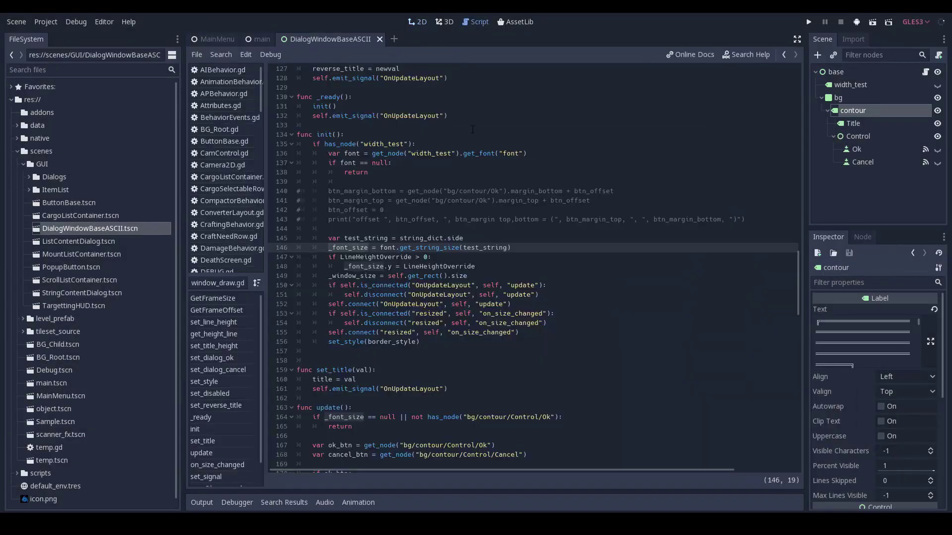
scroll(773, 229, up, 8)
drag(799, 253, 796, 107)
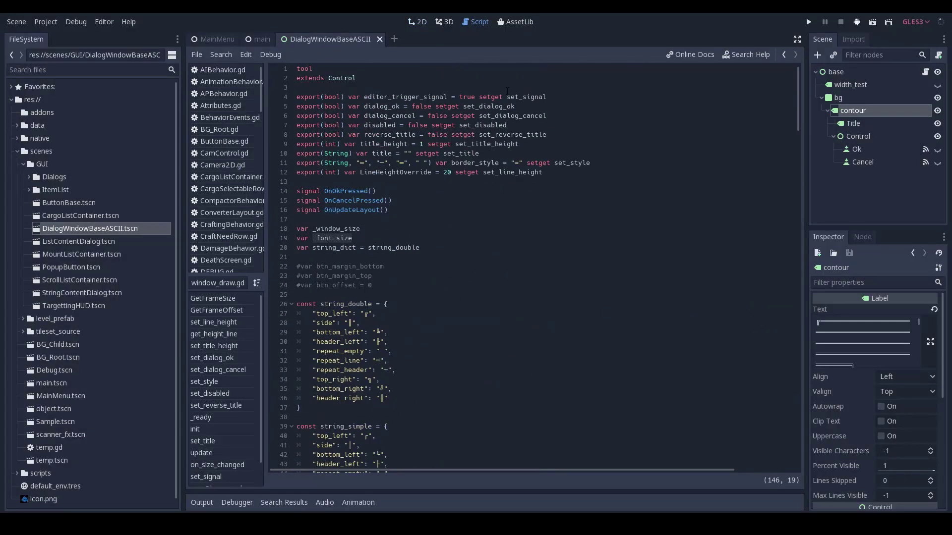
key(ctrl+Home)
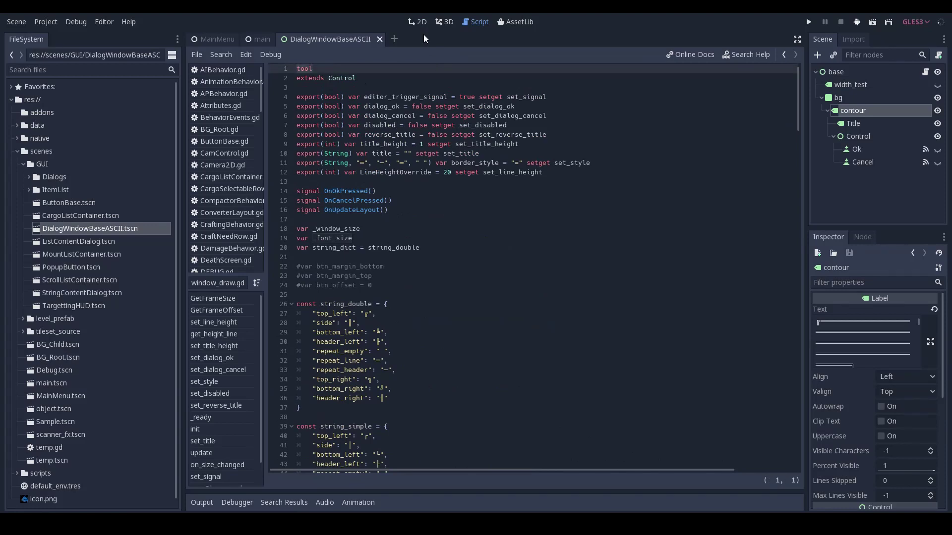
click(416, 21)
Resize the base dialog from its corner, then widen it slightly and make it taller
click(835, 72)
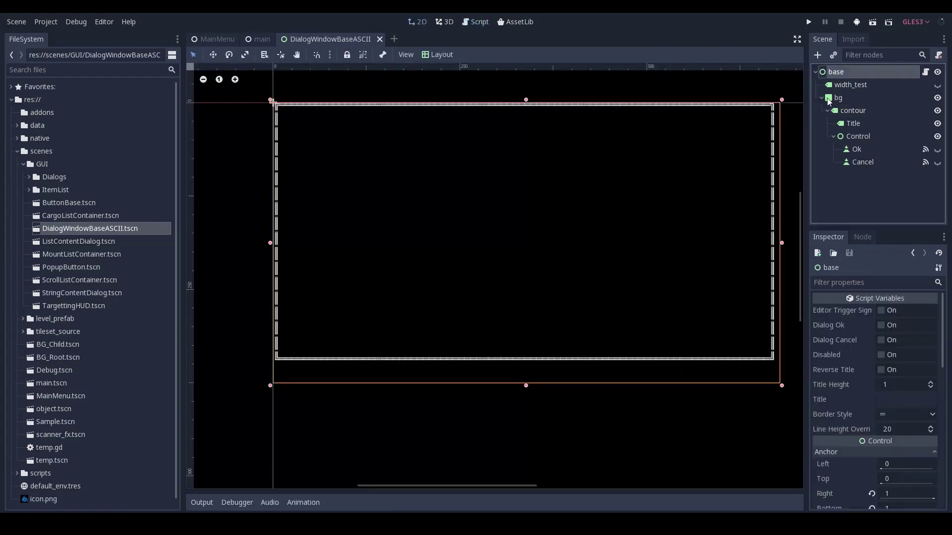
middle_drag(748, 384, 622, 316)
mouse_move(623, 301)
mouse_down()
mouse_move(774, 408)
mouse_move(436, 232)
mouse_up()
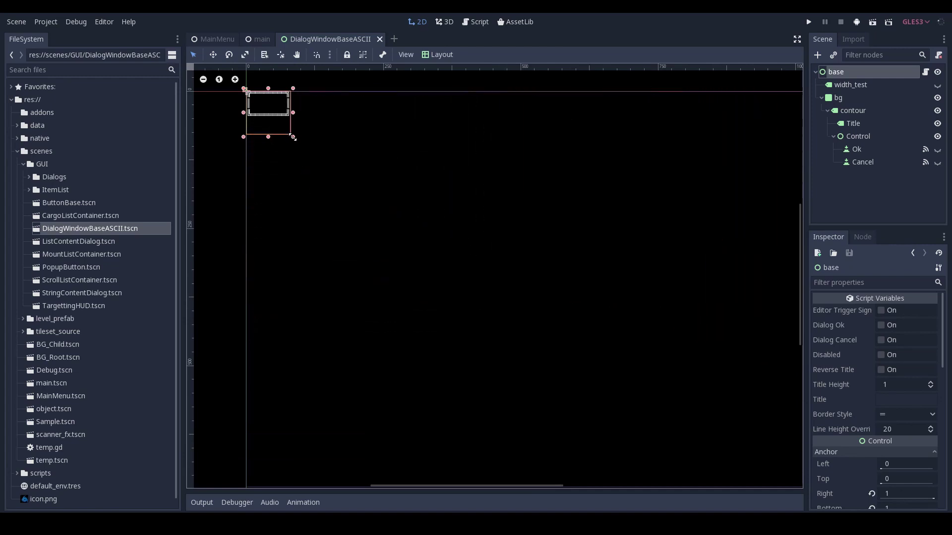
mouse_move(436, 232)
mouse_down()
mouse_move(406, 186)
mouse_move(701, 298)
mouse_move(771, 394)
mouse_move(441, 238)
mouse_move(665, 312)
mouse_move(369, 156)
mouse_move(464, 130)
mouse_move(715, 297)
mouse_move(748, 464)
mouse_move(520, 298)
mouse_move(707, 322)
mouse_move(616, 332)
mouse_move(541, 307)
mouse_move(511, 276)
mouse_move(506, 248)
mouse_up()
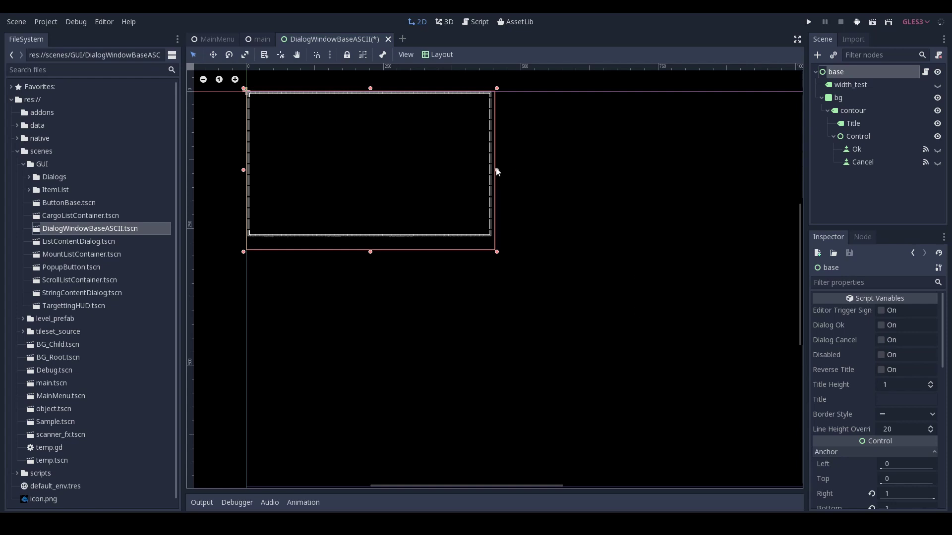
drag(496, 170, 506, 170)
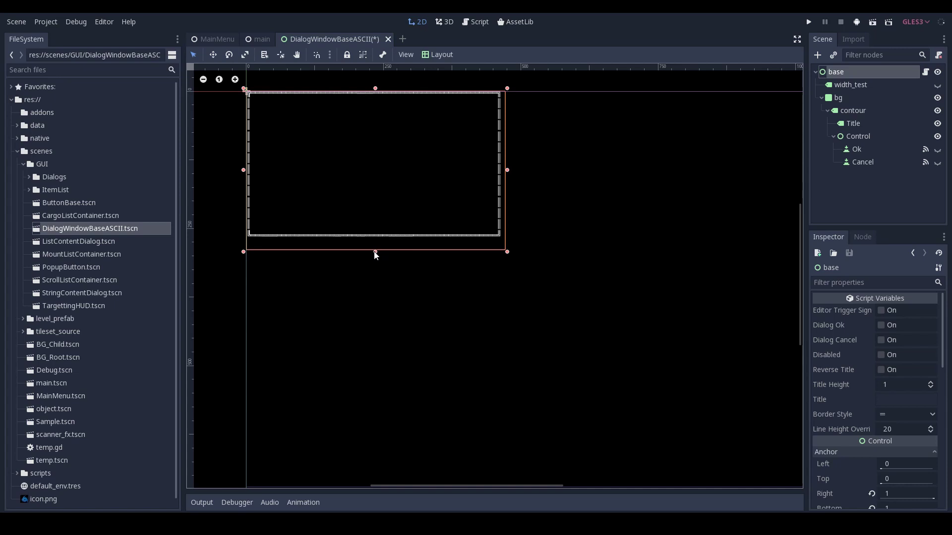
drag(375, 253, 378, 266)
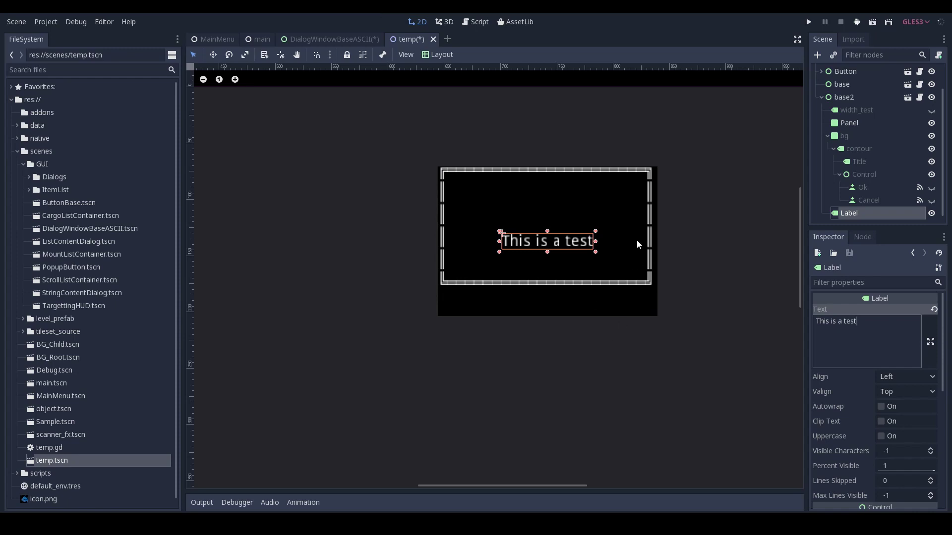
Resize the base2 dialog around the 'This is a test' label to 234×195
click(853, 98)
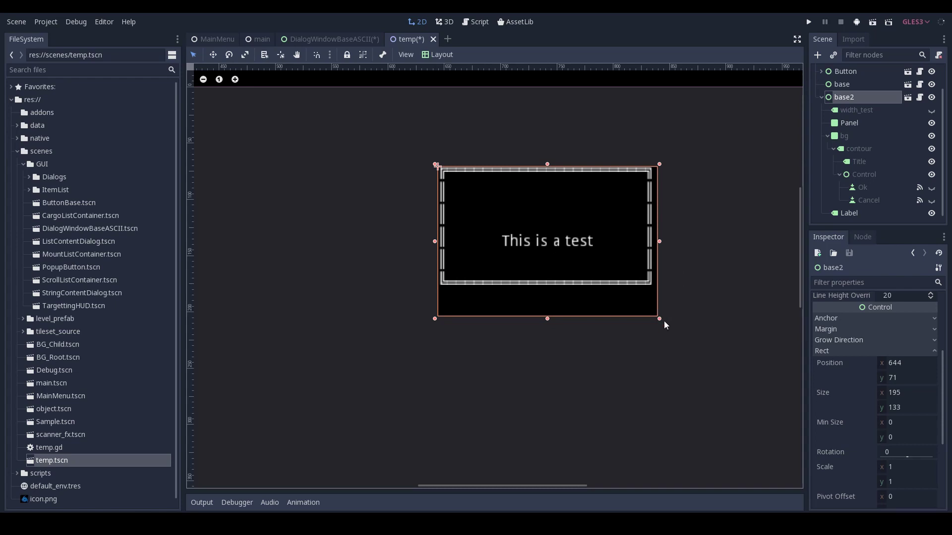
mouse_move(659, 320)
mouse_down()
mouse_move(656, 291)
mouse_move(662, 310)
mouse_up()
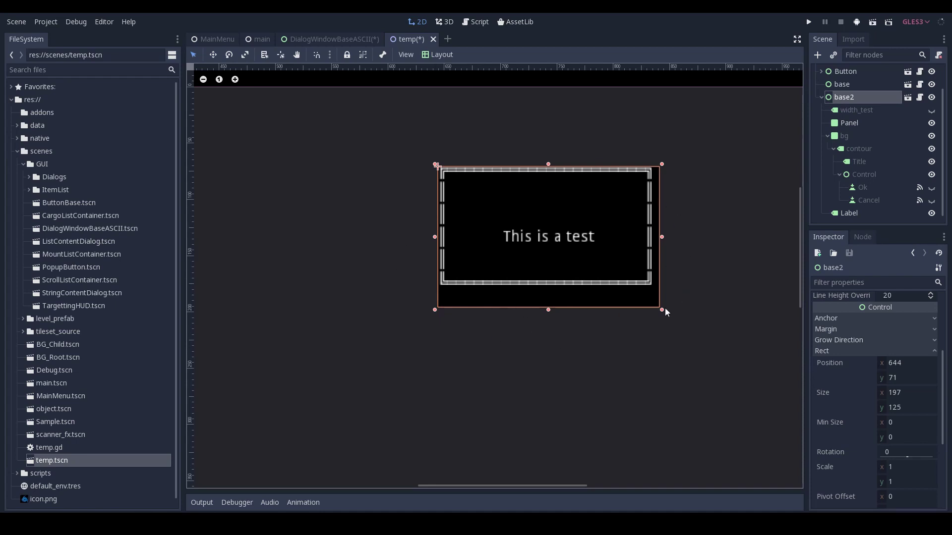
drag(662, 310, 658, 362)
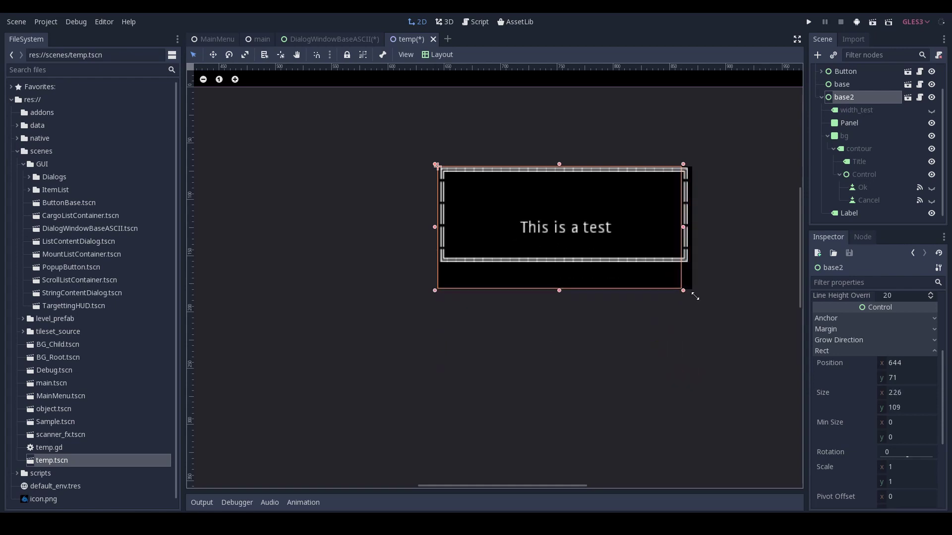
mouse_move(658, 361)
mouse_down()
mouse_move(697, 380)
mouse_move(698, 313)
mouse_move(703, 325)
mouse_up()
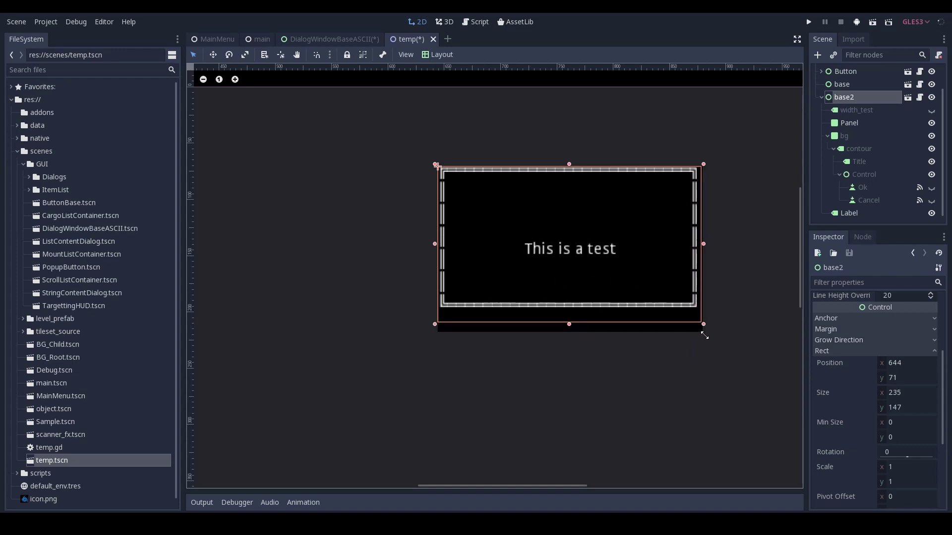
mouse_move(704, 336)
mouse_down()
mouse_move(704, 358)
mouse_move(674, 213)
mouse_move(656, 201)
mouse_move(687, 250)
mouse_move(704, 390)
mouse_up()
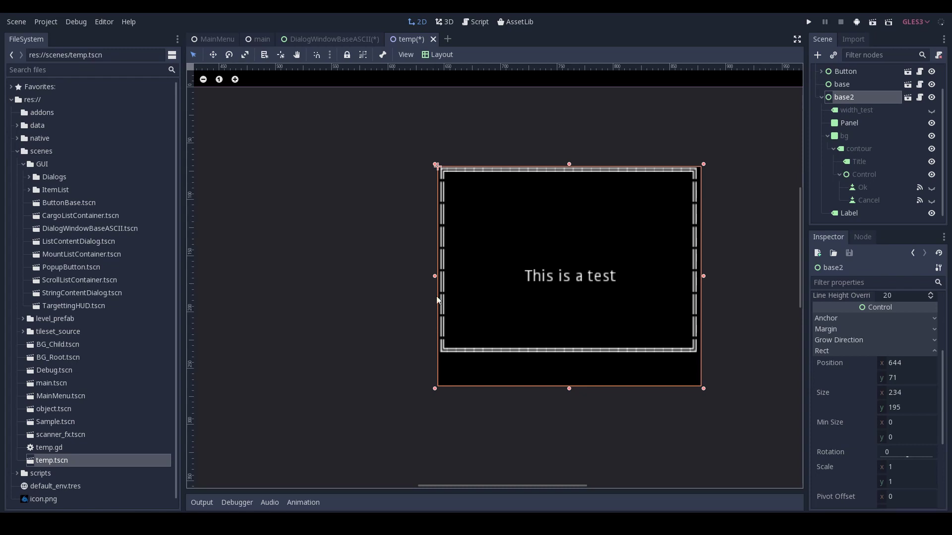
scroll(386, 301, down, 2)
Center the Weapon panel and shrink its Button node from the bottom-right handle
middle_drag(302, 295, 607, 305)
scroll(608, 305, up, 3)
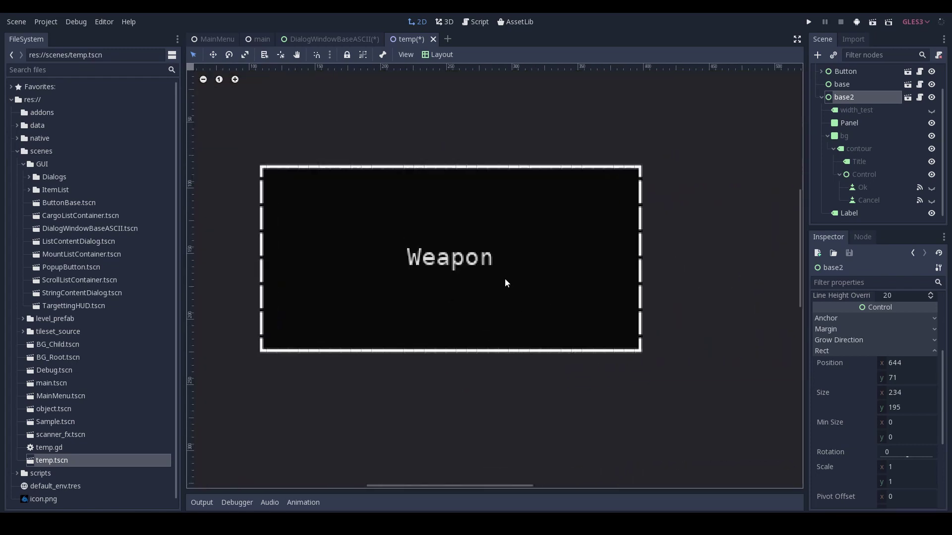
middle_drag(498, 279, 550, 294)
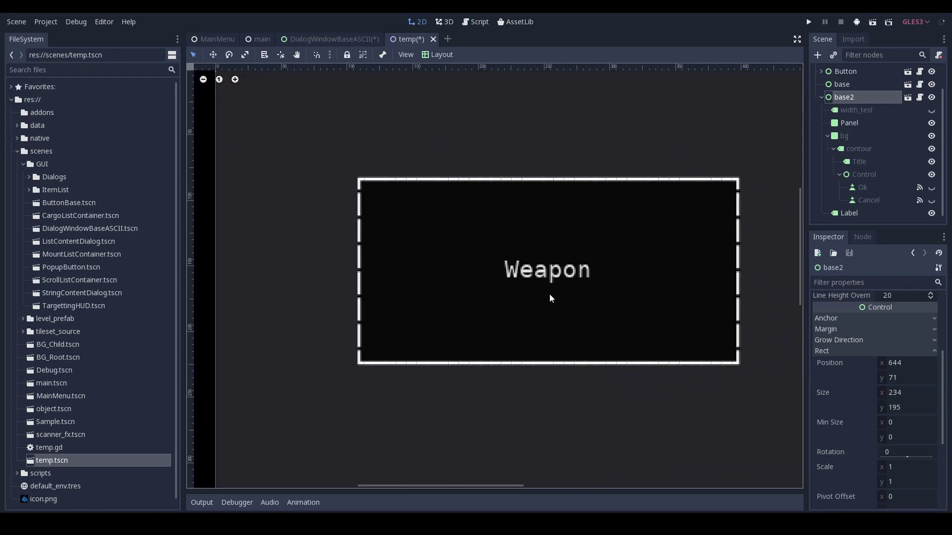
click(858, 72)
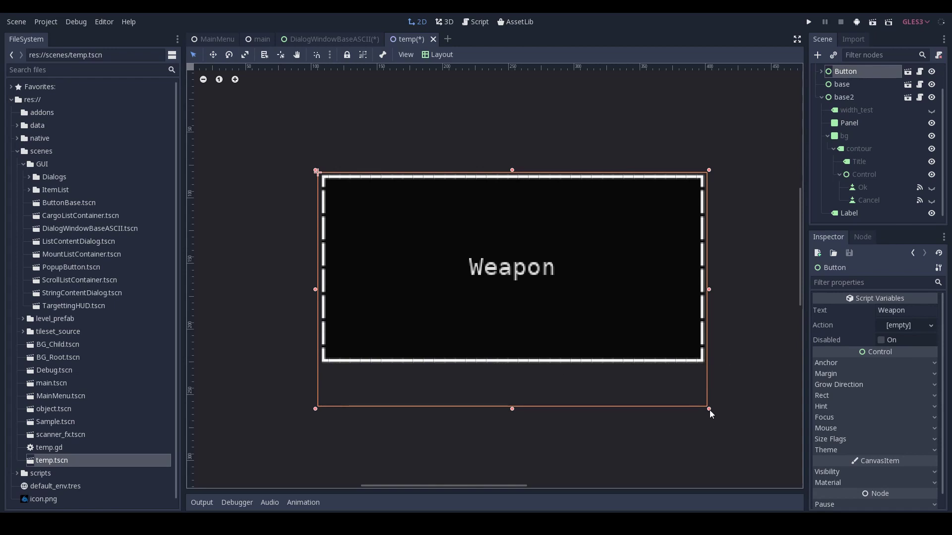
mouse_move(710, 410)
mouse_down()
mouse_move(520, 303)
mouse_move(781, 500)
mouse_move(679, 383)
mouse_up()
Look over the DialogWindowBaseASCII script and the MainMenu scene's 2D layout
click(331, 39)
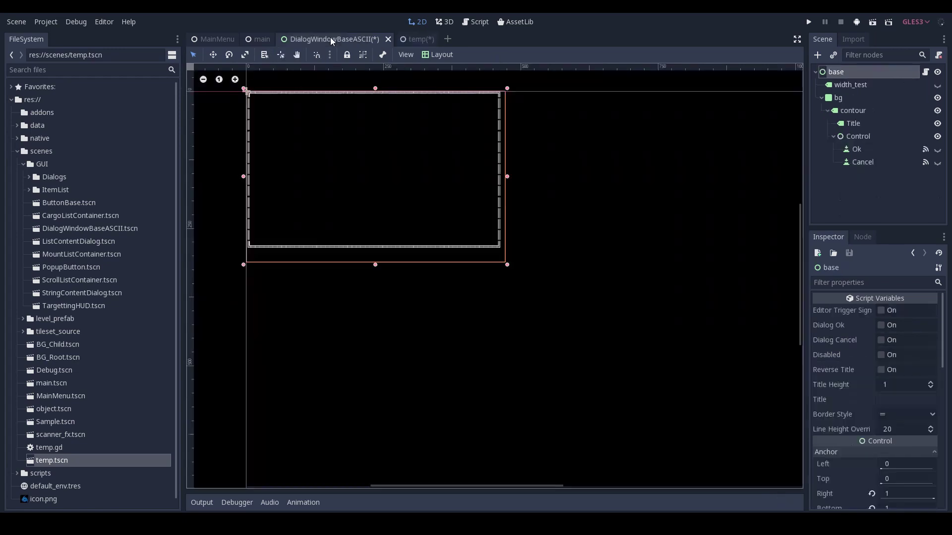
click(482, 20)
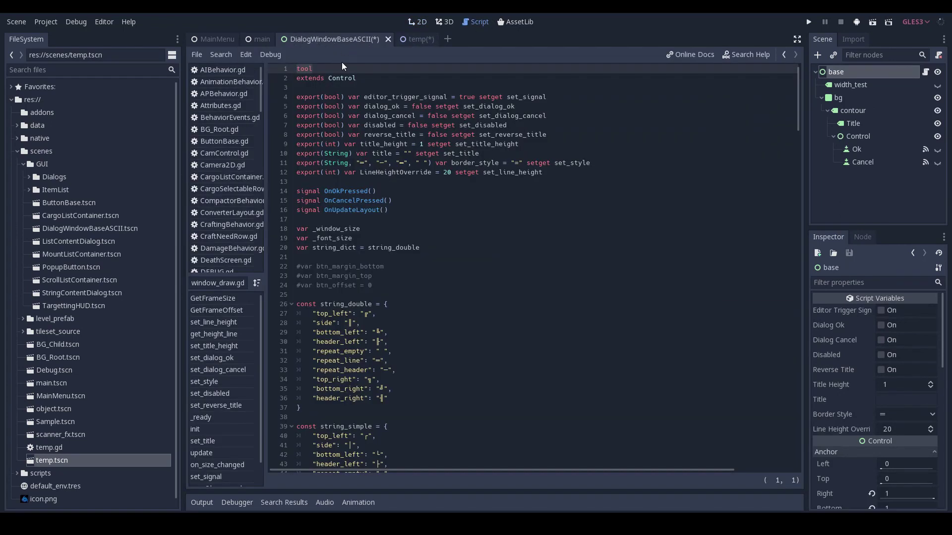
click(216, 39)
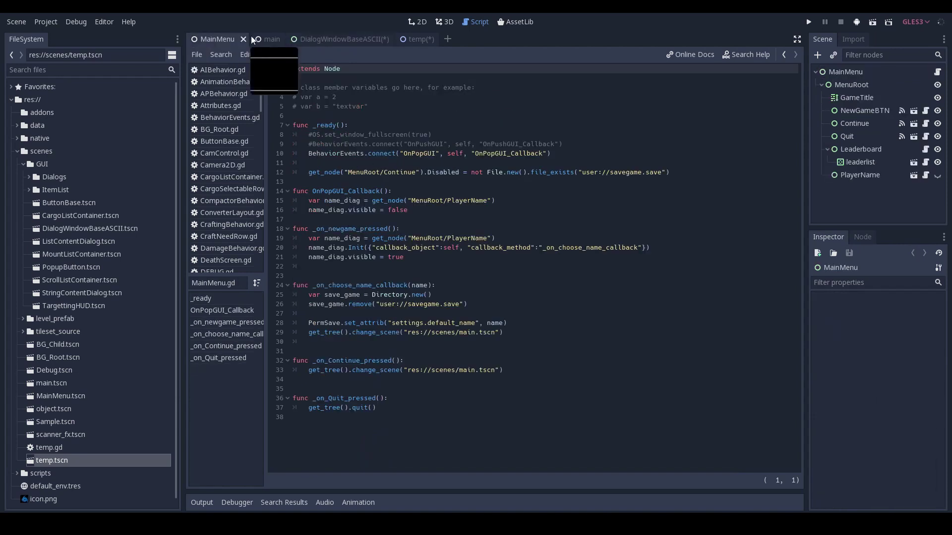
click(421, 22)
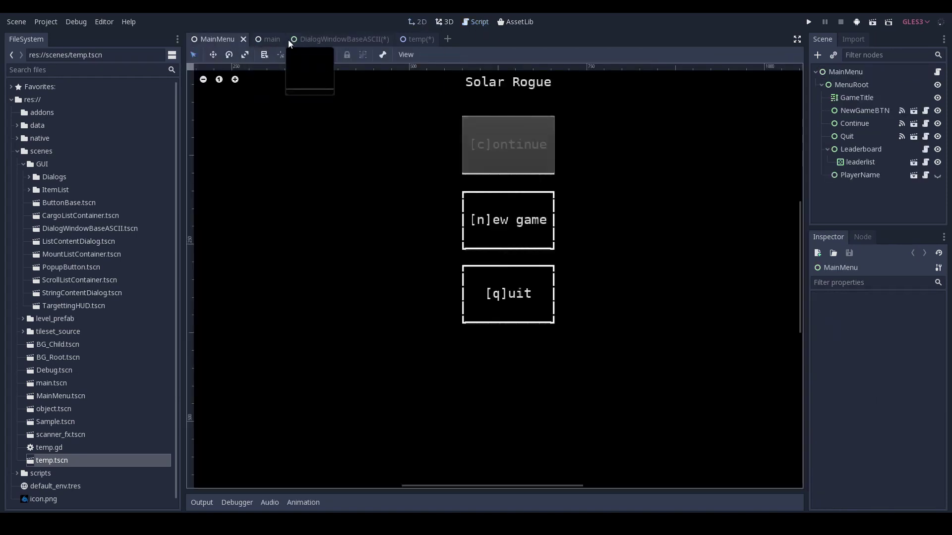
Select the HUD's EquipMenus group, then center the DialogWindowBaseASCII frame on the canvas
click(268, 39)
click(544, 229)
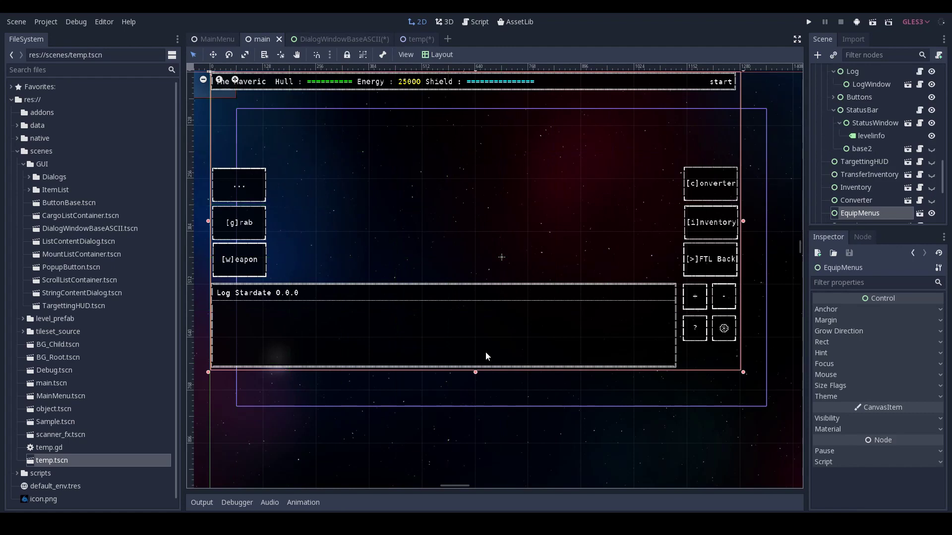
scroll(538, 199, up, 2)
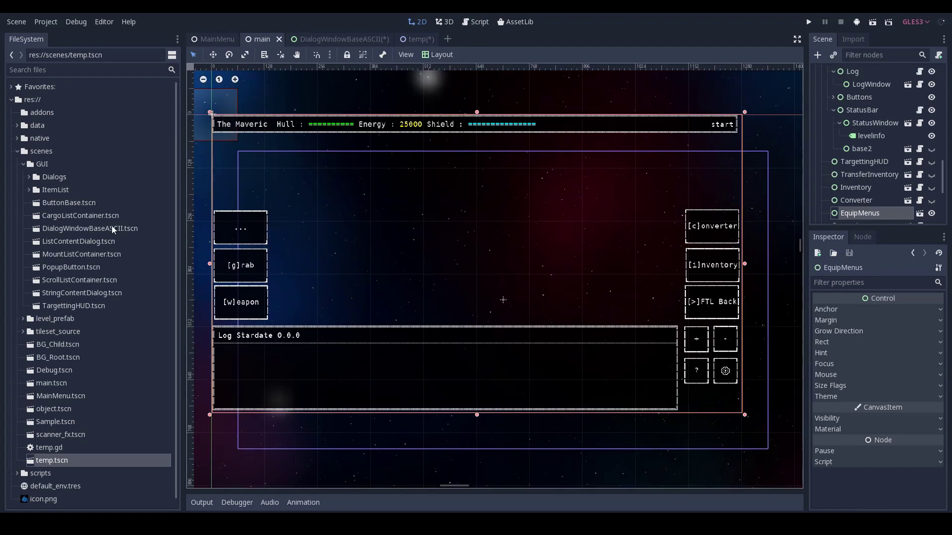
scroll(904, 190, down, 3)
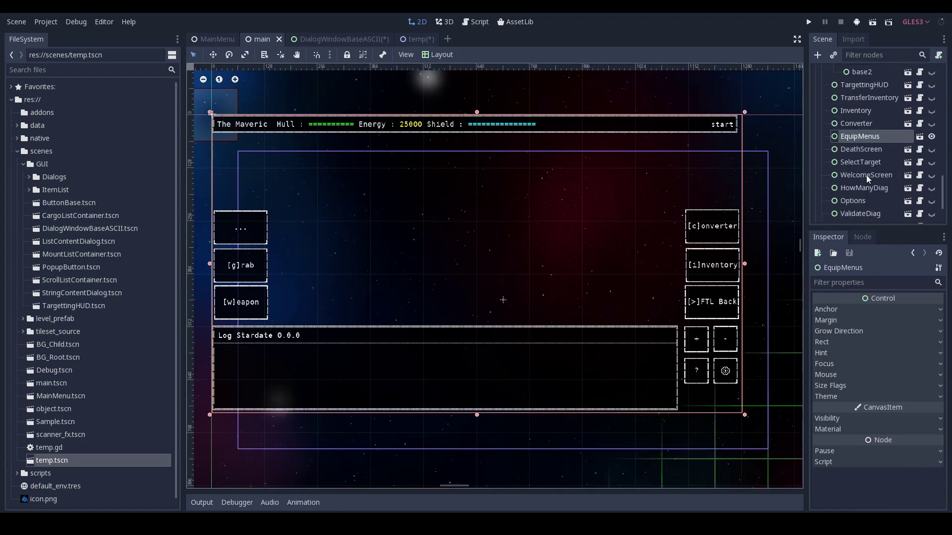
click(344, 38)
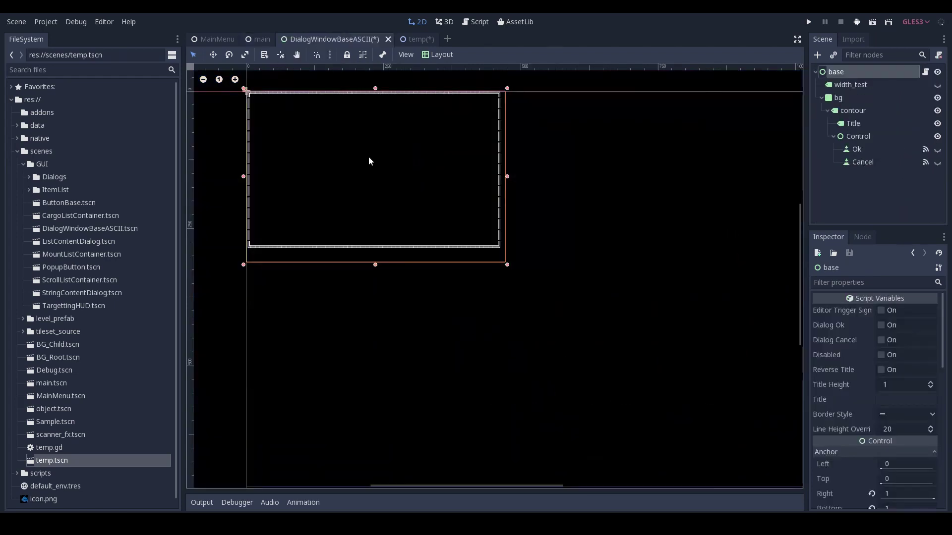
middle_drag(377, 215, 416, 257)
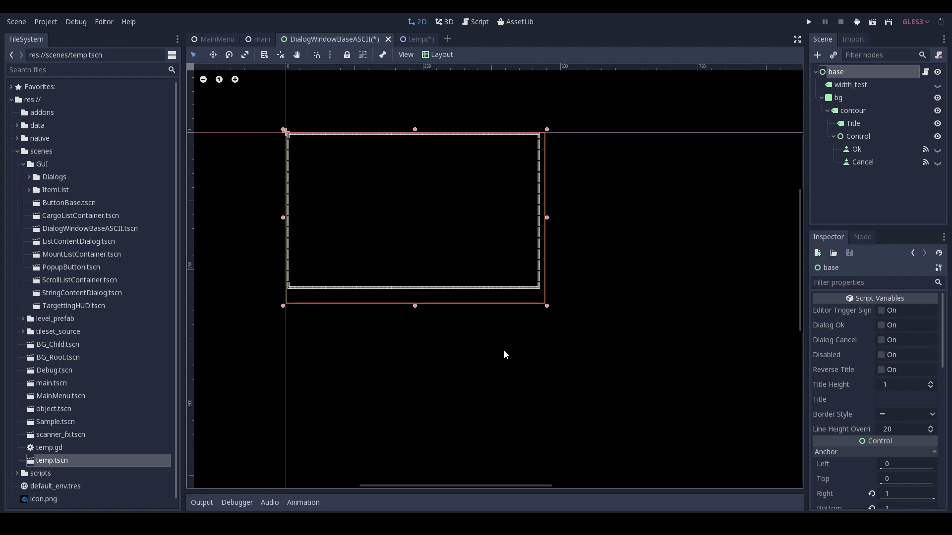
Show the DialogWindowBaseASCII script and highlight the string_double border character set
click(478, 25)
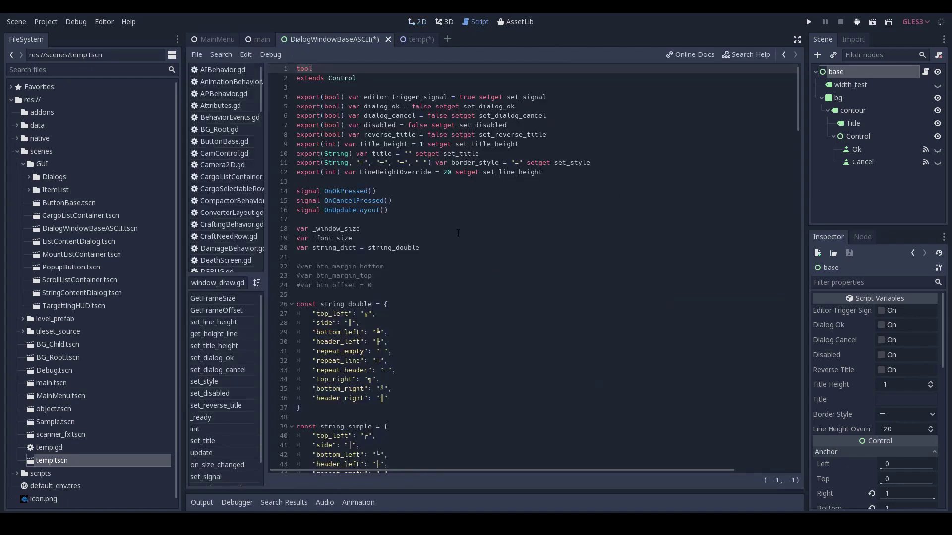
scroll(463, 211, down, 5)
scroll(464, 211, down, 2)
drag(320, 106, 416, 199)
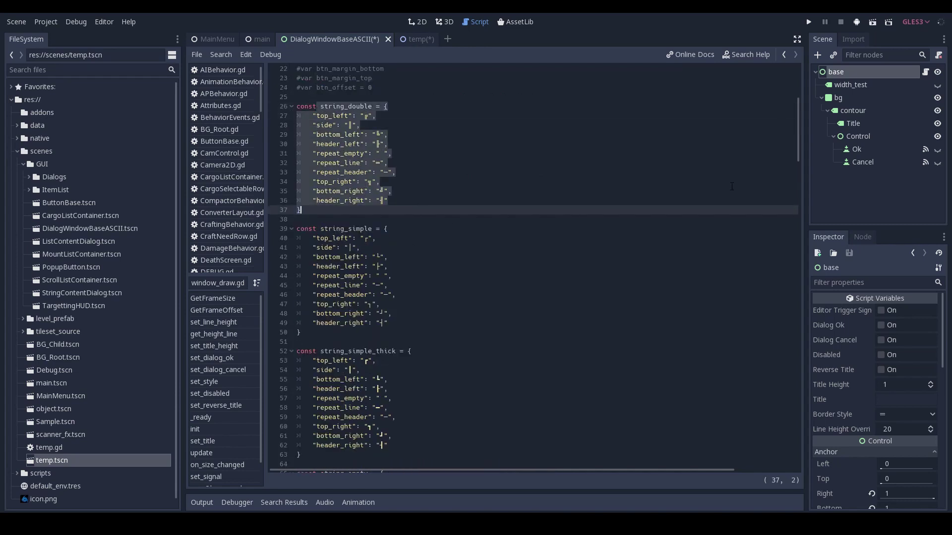
drag(798, 138, 800, 179)
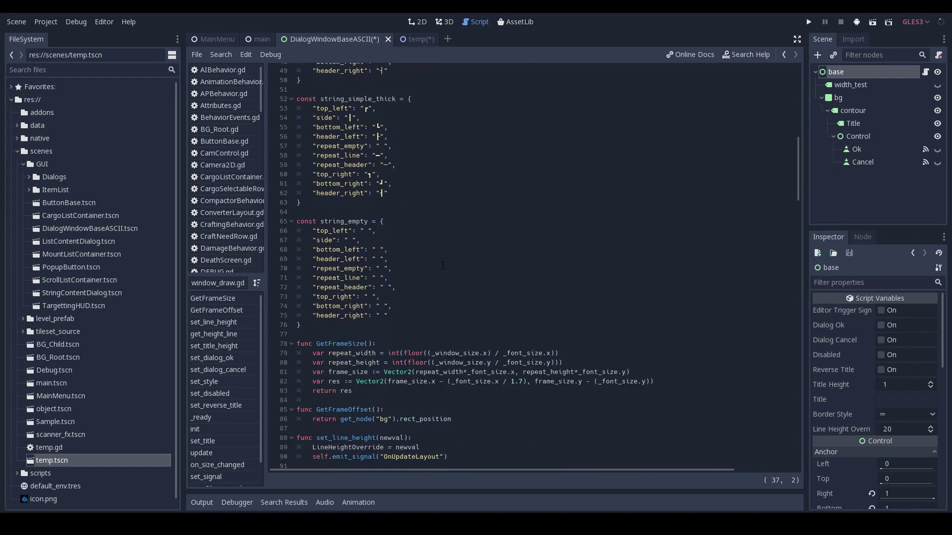
drag(796, 171, 797, 141)
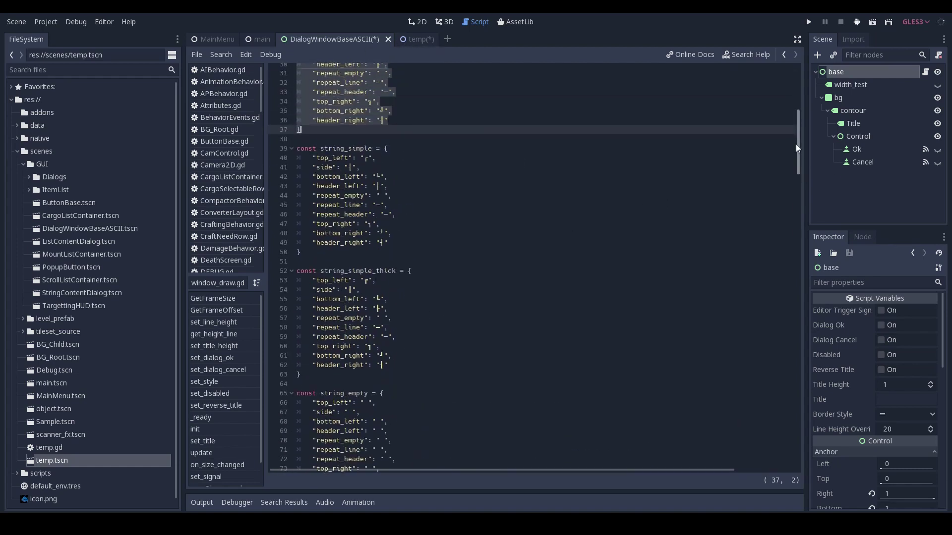
Select part of the double border definition, then return to the temp scene's 2D canvas
drag(391, 110, 313, 92)
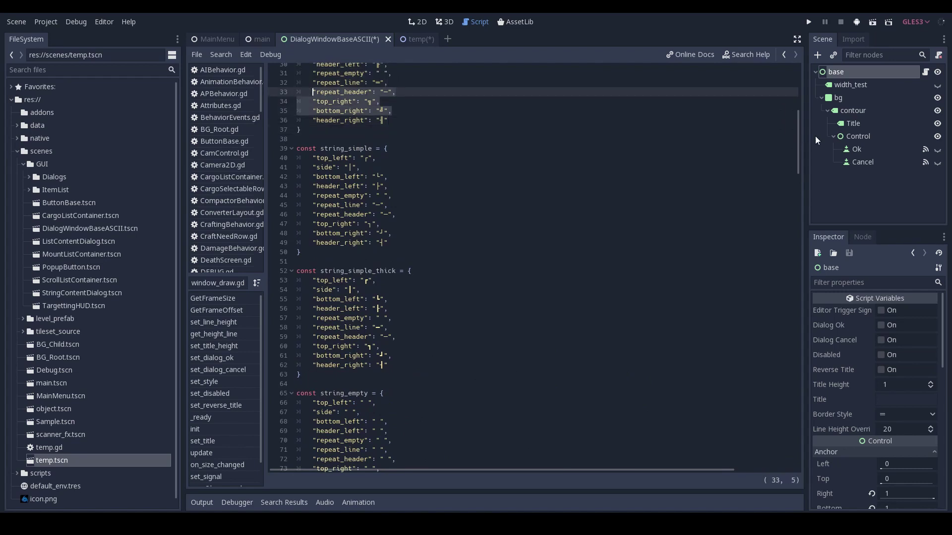
click(422, 39)
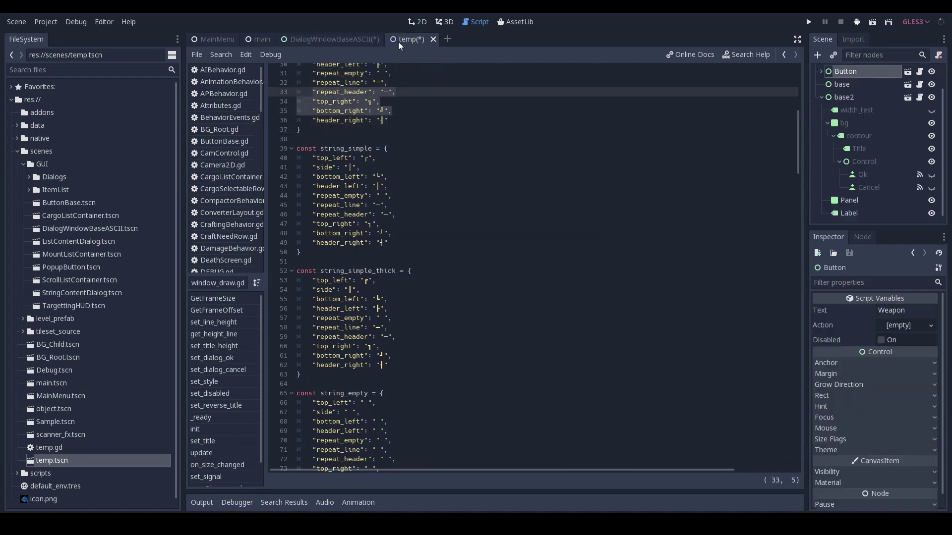
click(412, 21)
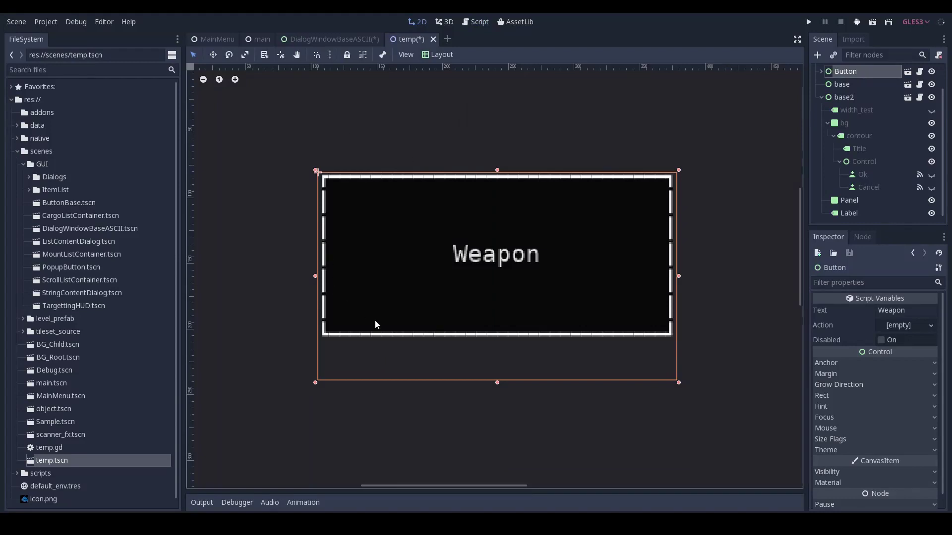
scroll(685, 364, up, 2)
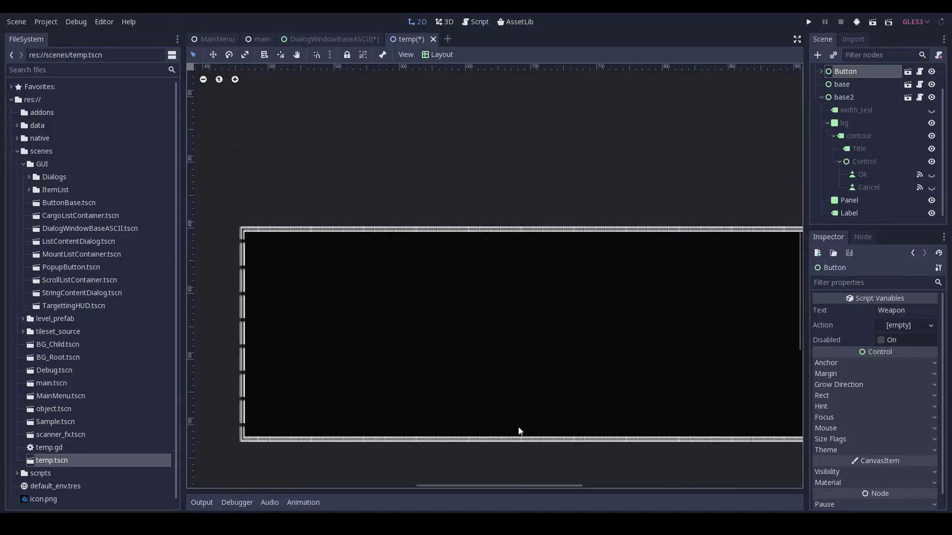
scroll(540, 376, down, 2)
scroll(540, 376, right, 2)
scroll(548, 299, down, 1)
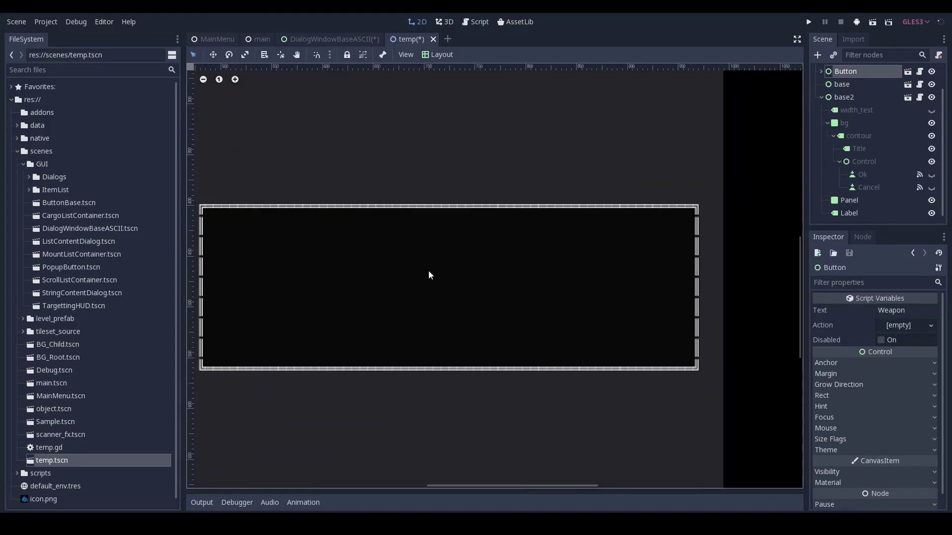
scroll(433, 276, left, 2)
Try the base dialog's single, thick and fourth Border Styles, then restore the double border
click(503, 272)
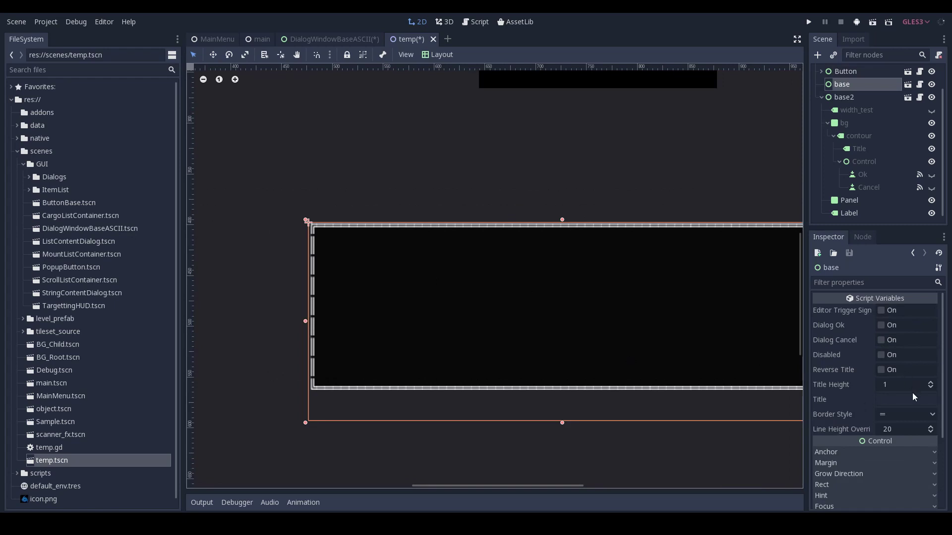
click(933, 417)
click(903, 440)
click(935, 418)
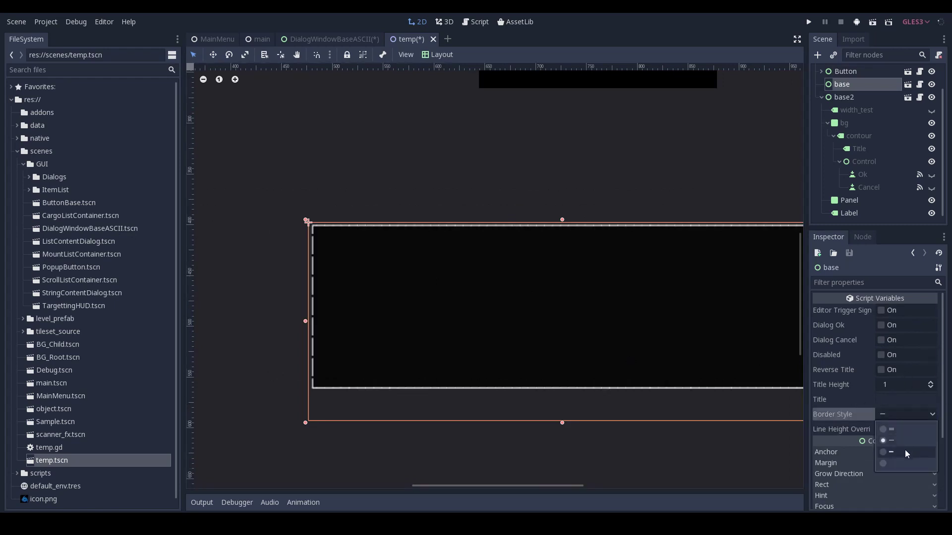
click(900, 451)
click(934, 418)
click(902, 464)
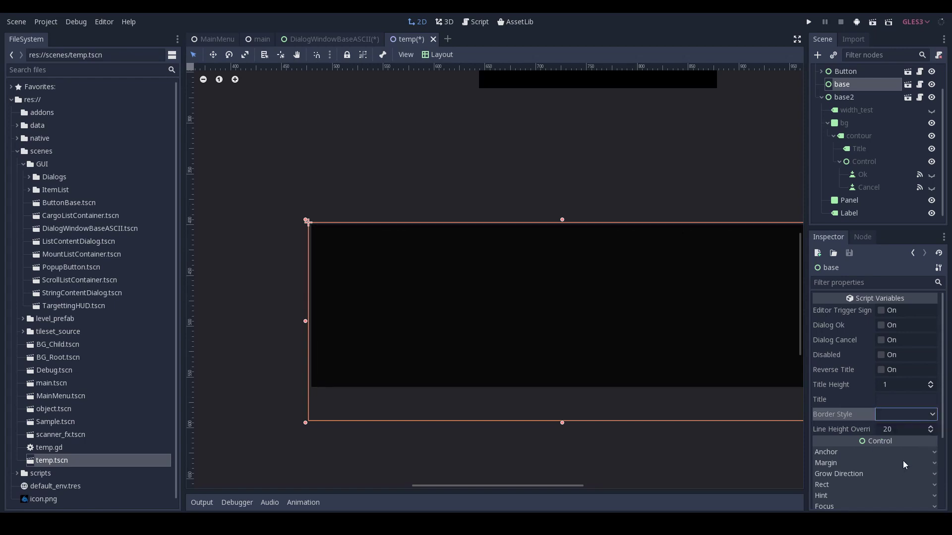
click(929, 416)
click(898, 430)
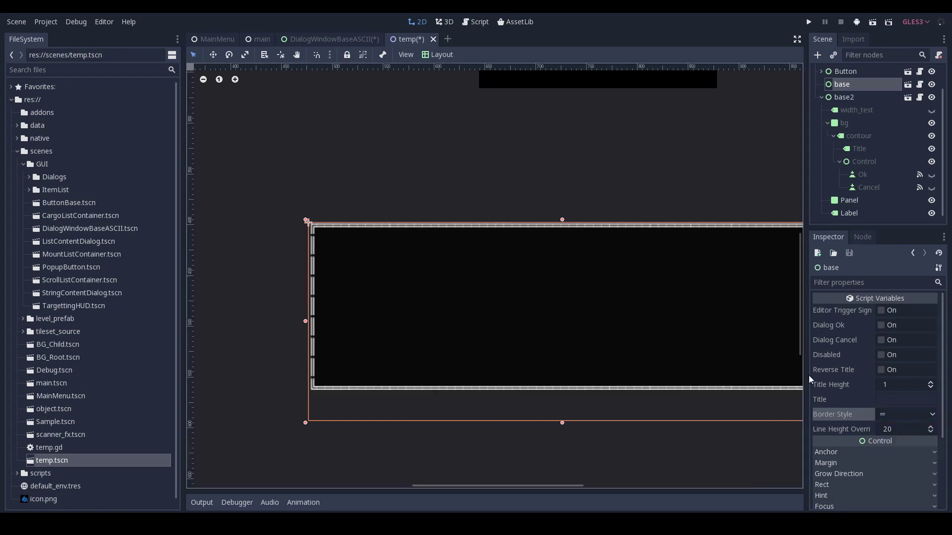
Title the dialog 'Title' and keep its title height at 1
click(901, 401)
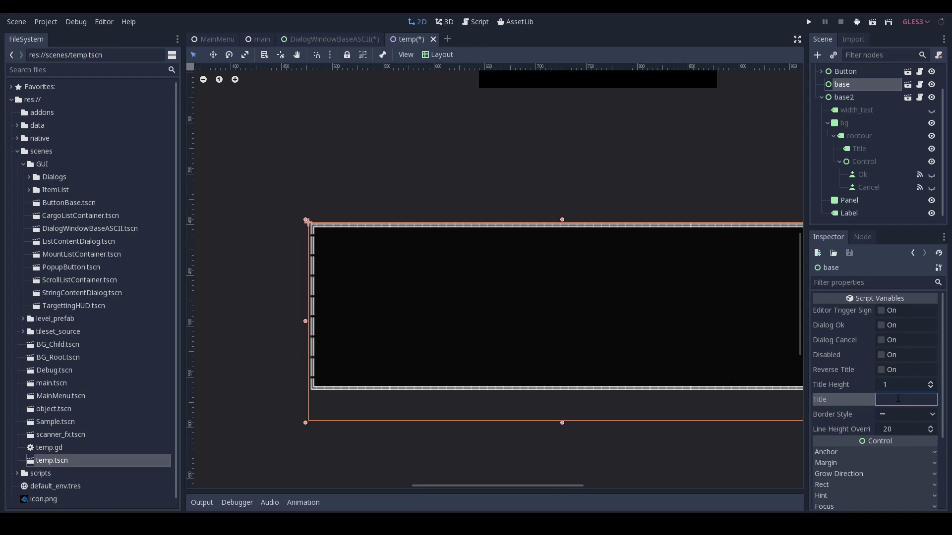
text(title)
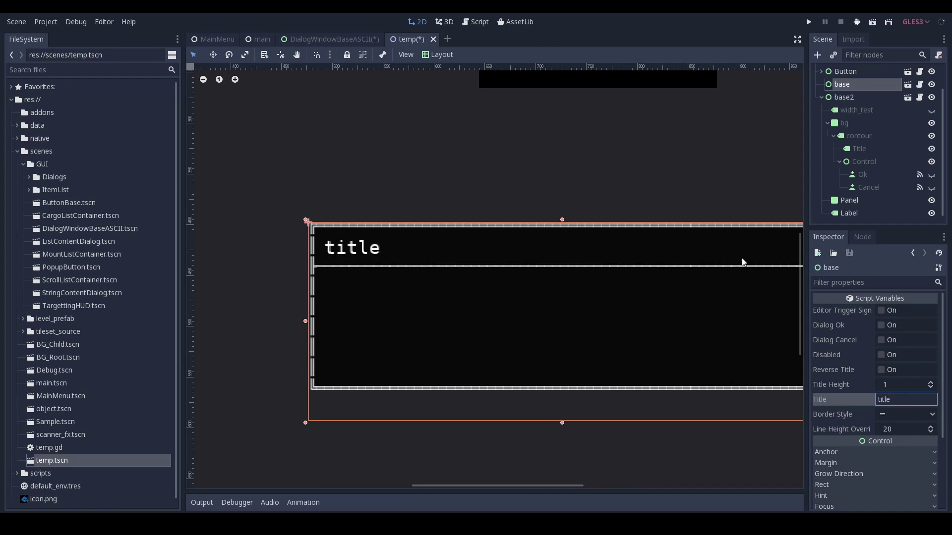
key(ctrl+a)
text(Title)
click(930, 382)
click(930, 383)
click(930, 386)
click(931, 387)
middle_drag(588, 342, 493, 329)
Toggle the dialog's Ok, Cancel and Disabled options to preview the button row
click(881, 325)
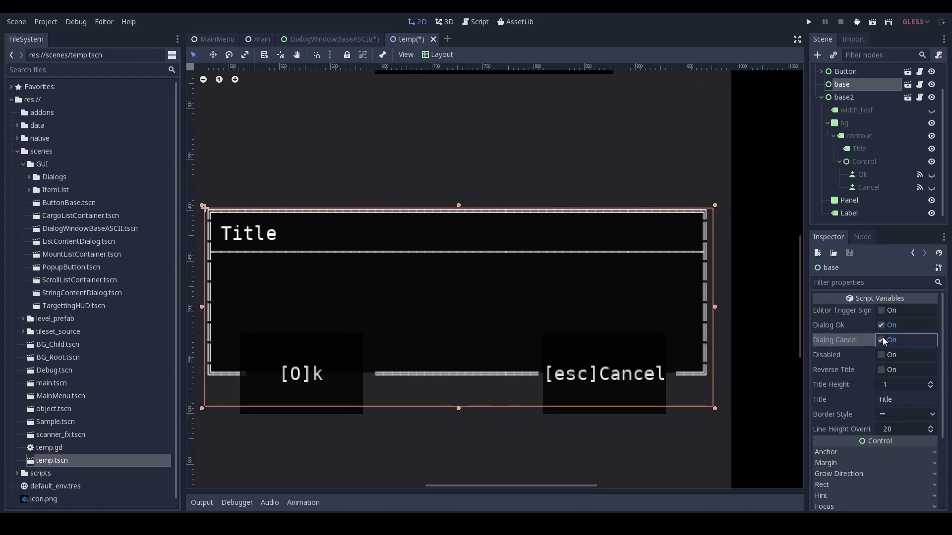
click(878, 325)
click(880, 340)
click(881, 324)
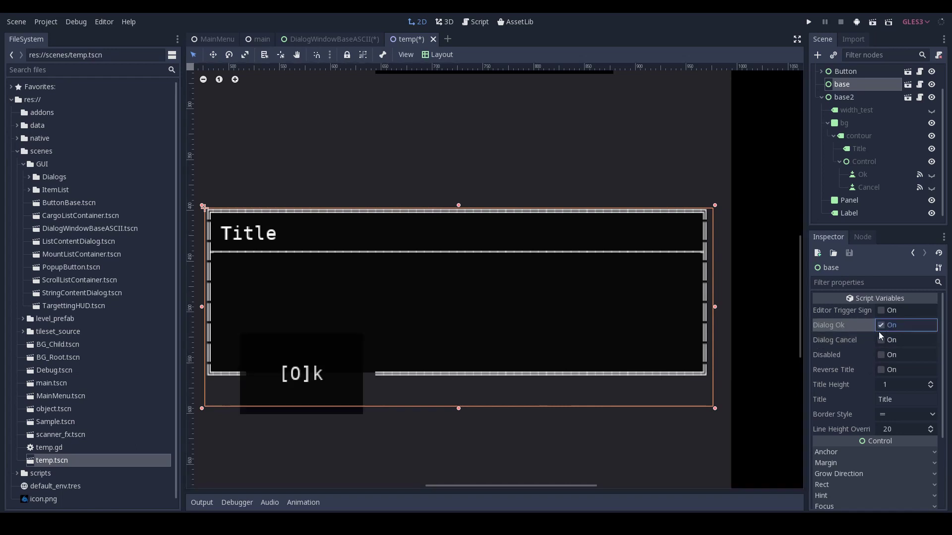
click(881, 355)
click(881, 356)
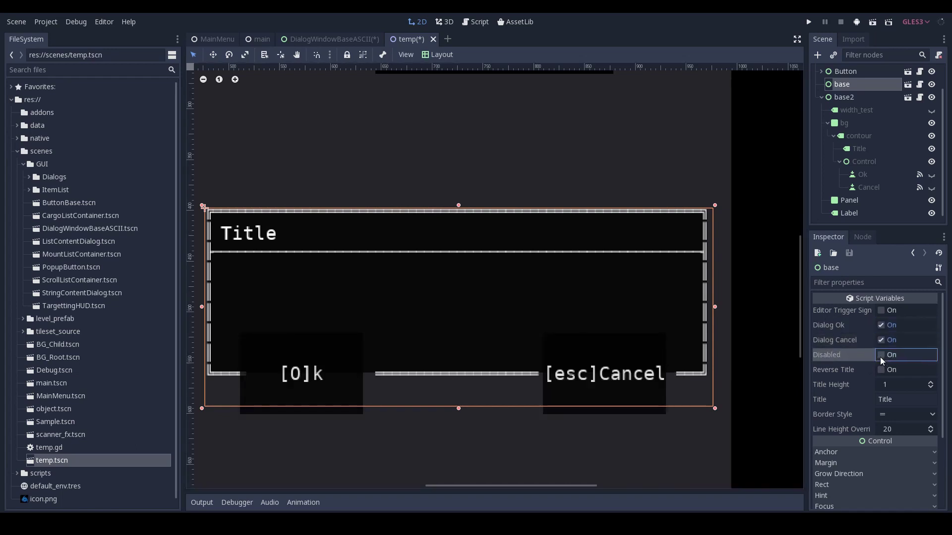
click(879, 339)
click(878, 325)
scroll(445, 251, up, 3)
scroll(445, 251, left, 3)
Open the DialogWindowBaseASCII script at its repeat_width calculation
click(325, 40)
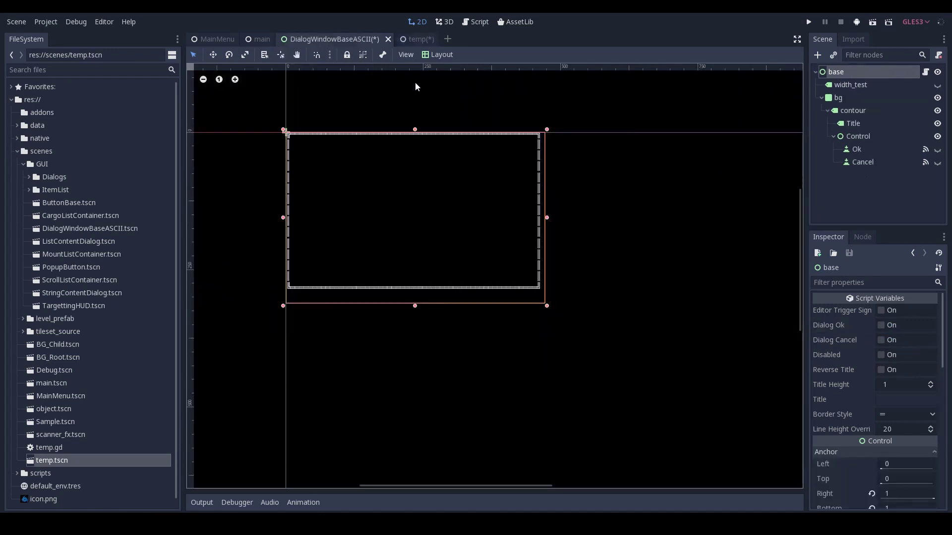
click(474, 21)
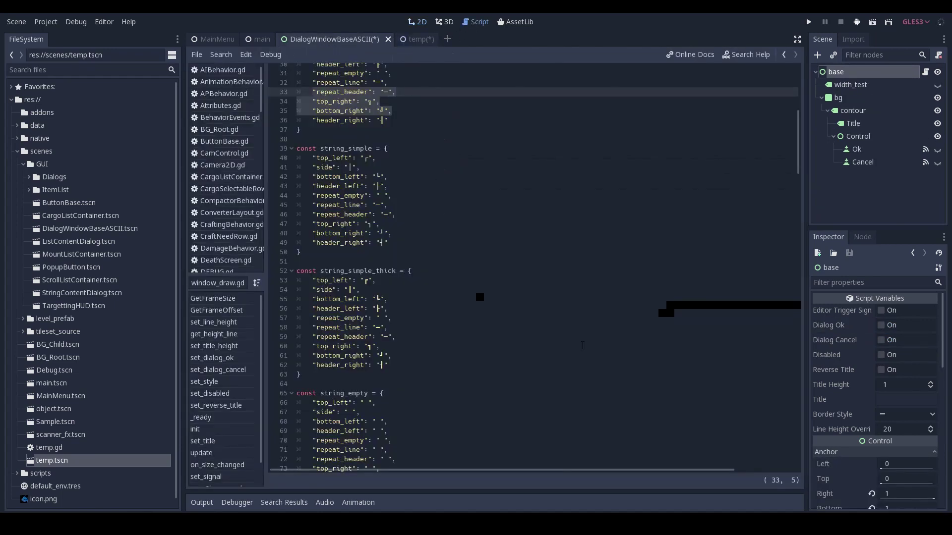
scroll(587, 321, down, 8)
scroll(669, 260, down, 5)
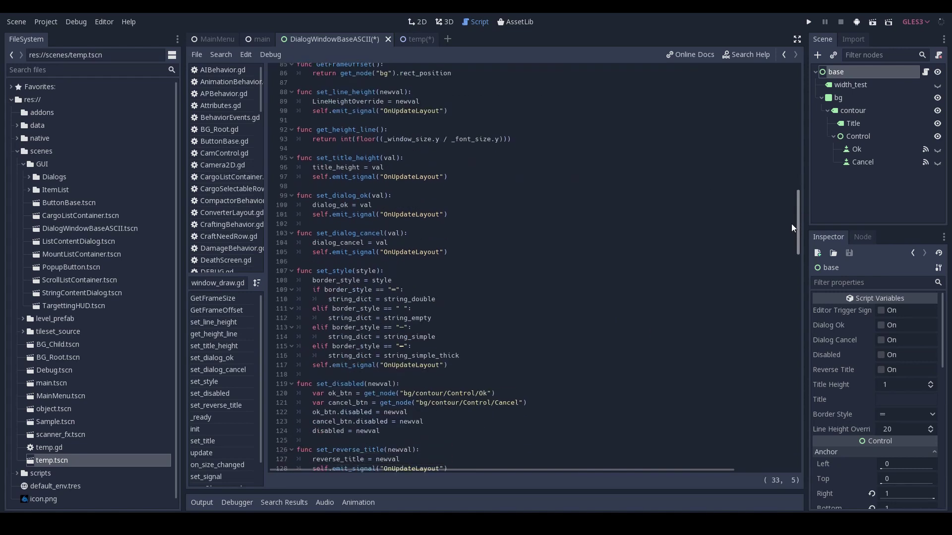
mouse_move(797, 198)
mouse_down()
mouse_move(785, 272)
mouse_move(803, 304)
mouse_move(790, 349)
mouse_up()
scroll(694, 308, up, 1)
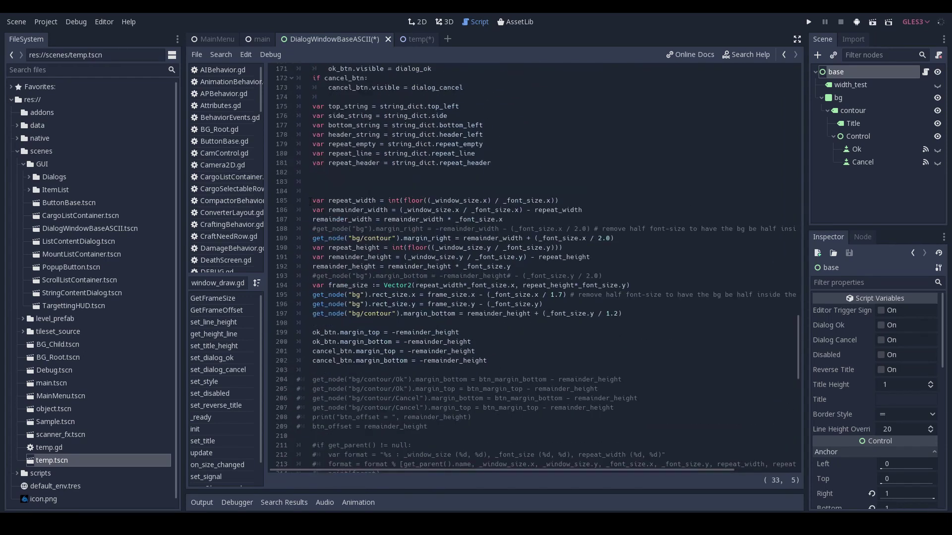
click(624, 204)
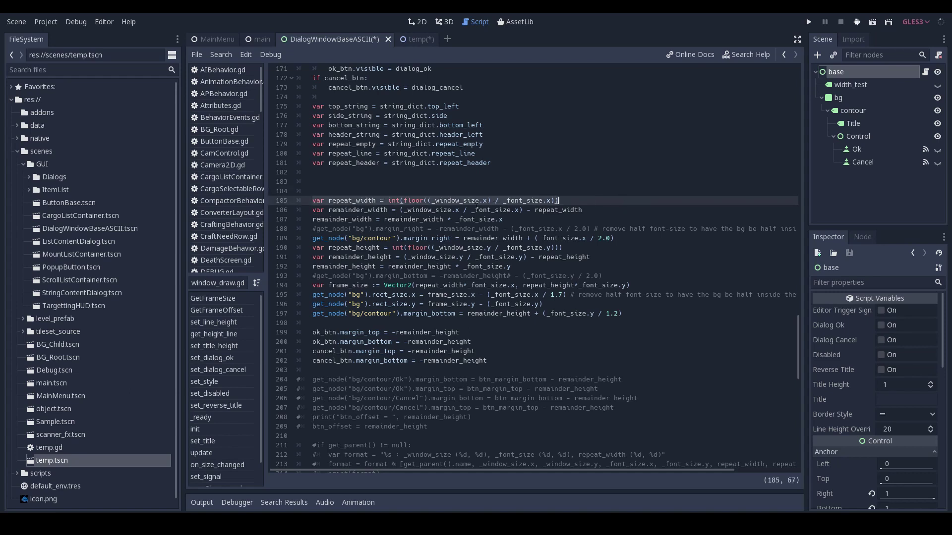
Select the button margin lines 199–202, then return to the dialog's 2D canvas
key(Down)
key(End)
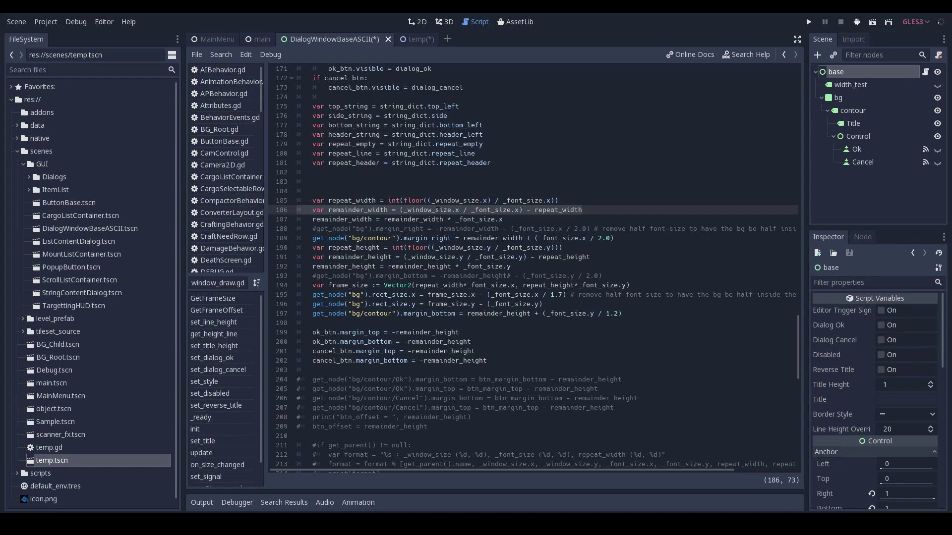
scroll(531, 268, down, 1)
scroll(532, 268, down, 2)
scroll(531, 268, down, 3)
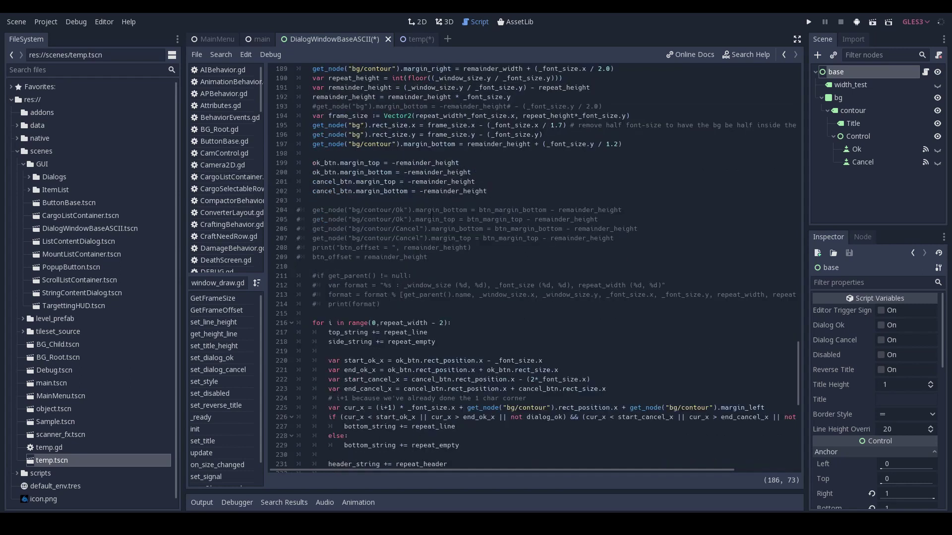
drag(503, 190, 312, 163)
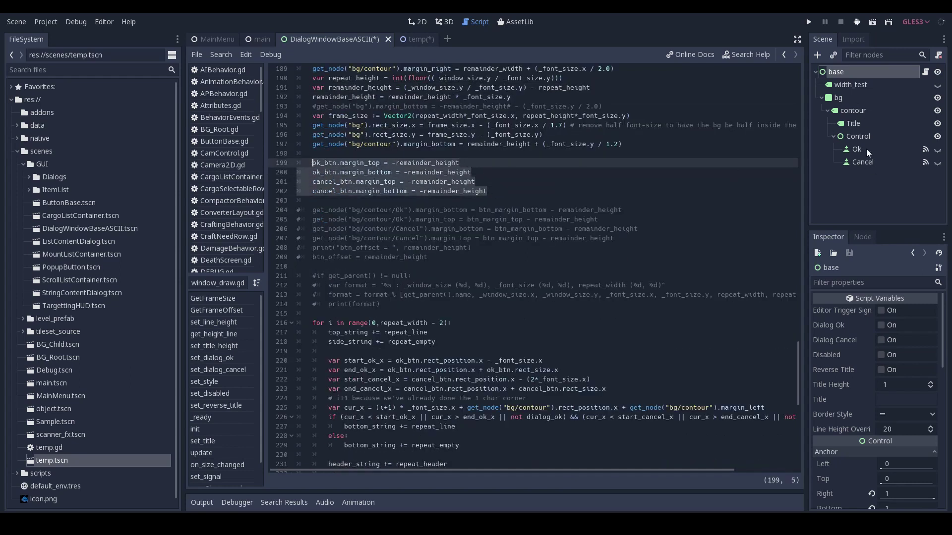
scroll(452, 170, down, 1)
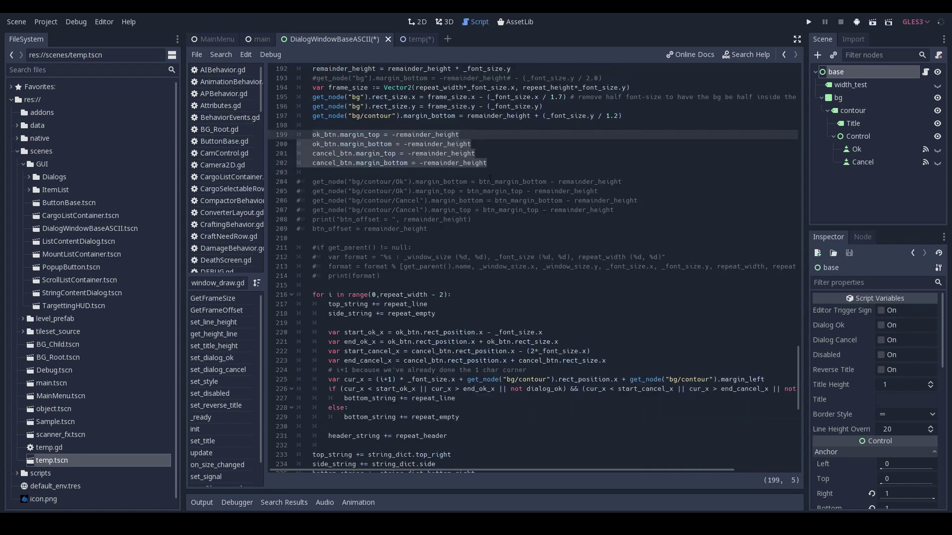
scroll(474, 171, down, 1)
scroll(475, 172, down, 5)
scroll(475, 171, up, 4)
scroll(475, 171, up, 10)
scroll(533, 267, up, 4)
scroll(533, 266, up, 4)
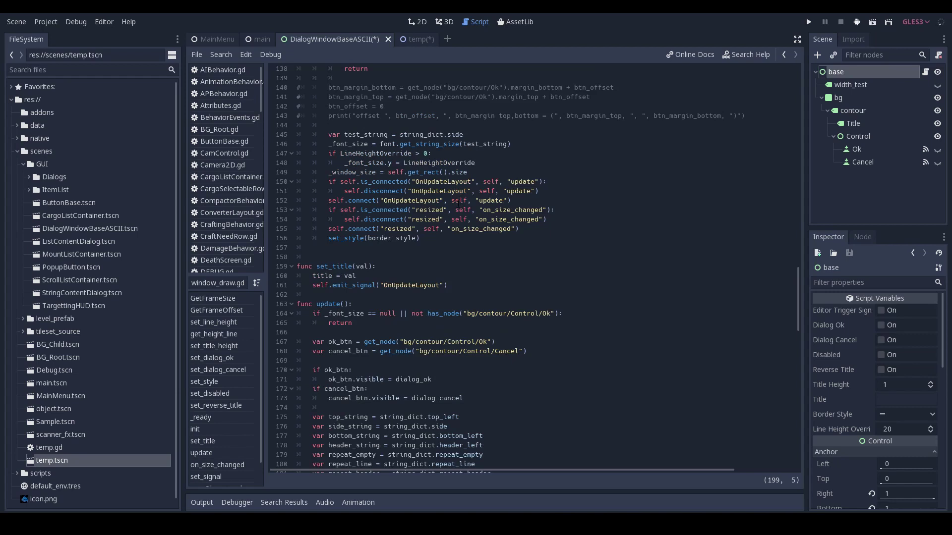
scroll(378, 289, up, 7)
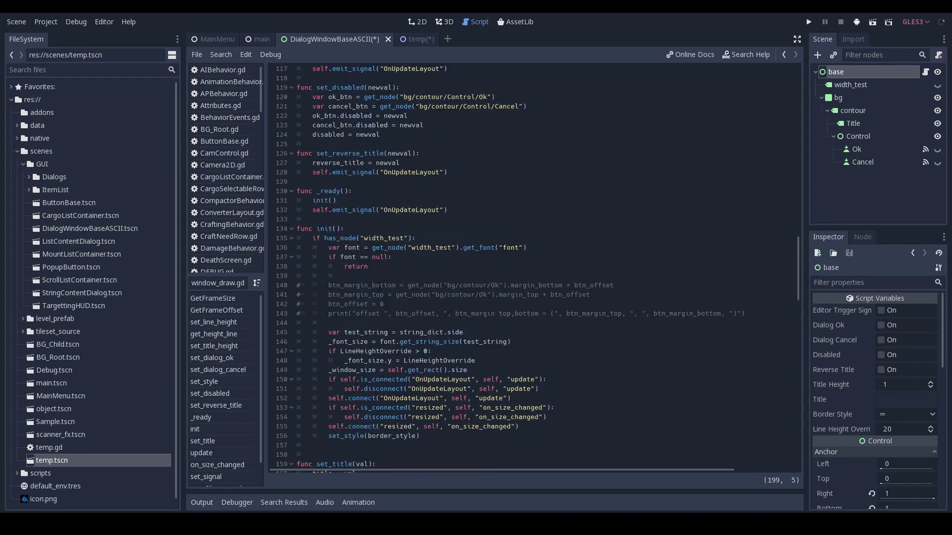
scroll(384, 280, up, 8)
scroll(384, 280, up, 10)
drag(355, 269, 280, 222)
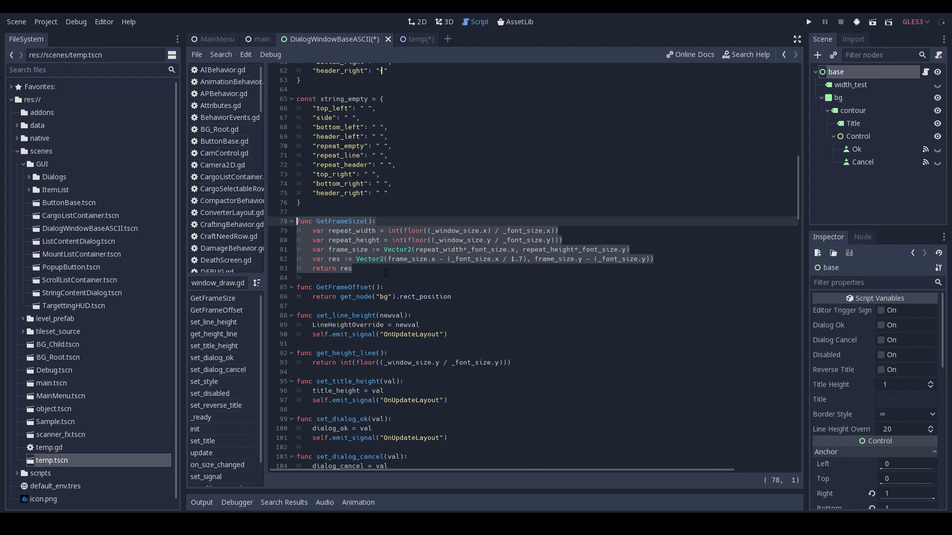
click(417, 21)
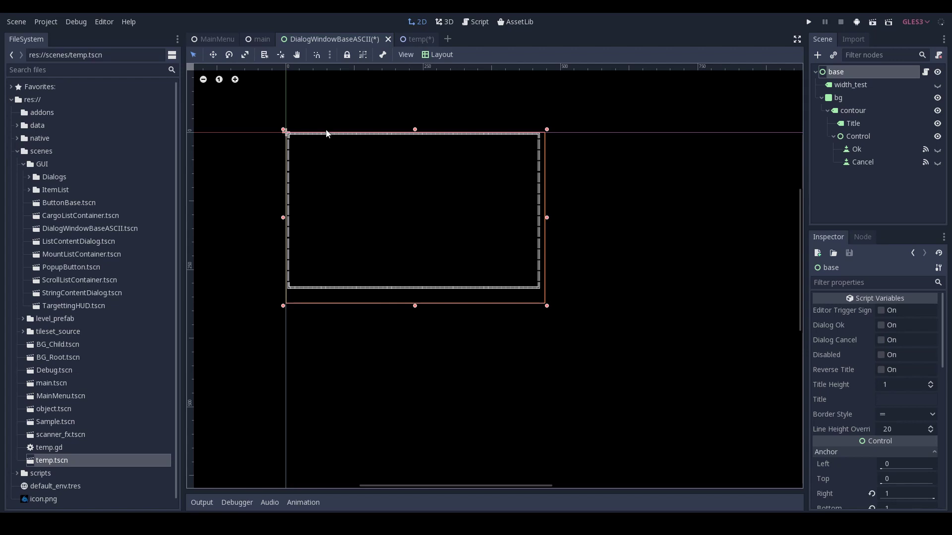
Open the Layout anchor presets menu in the 2D toolbar
click(441, 52)
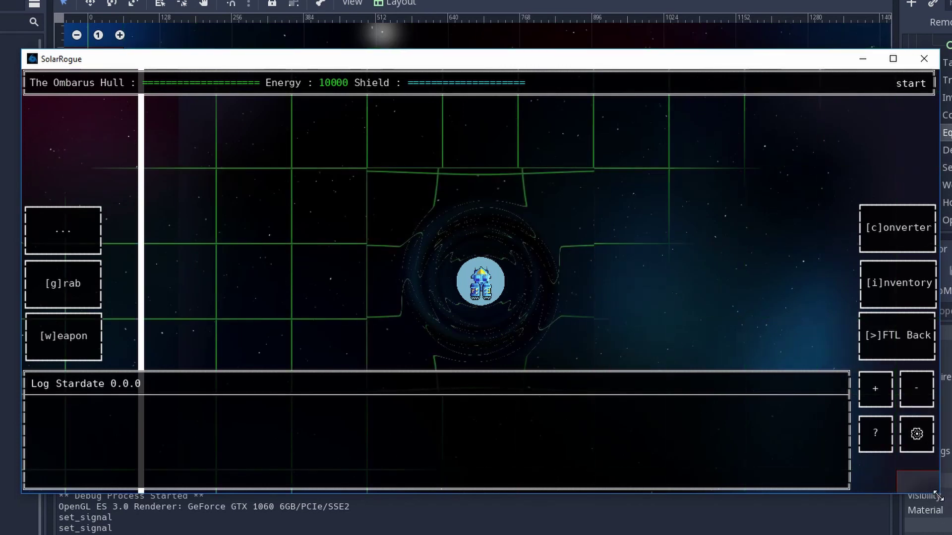
Repeatedly narrow and shorten the SolarRogue window to watch the ASCII HUD reflow
drag(937, 497, 933, 498)
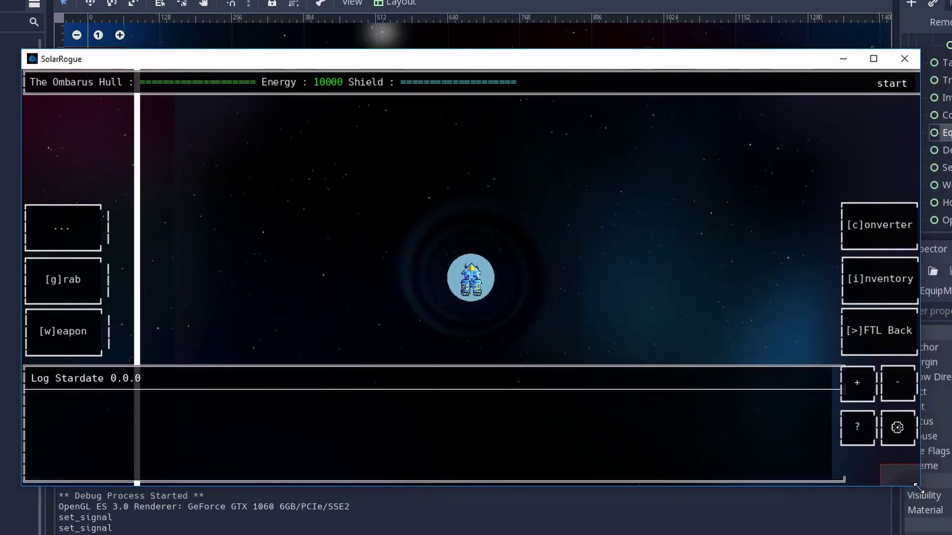
drag(933, 496, 918, 480)
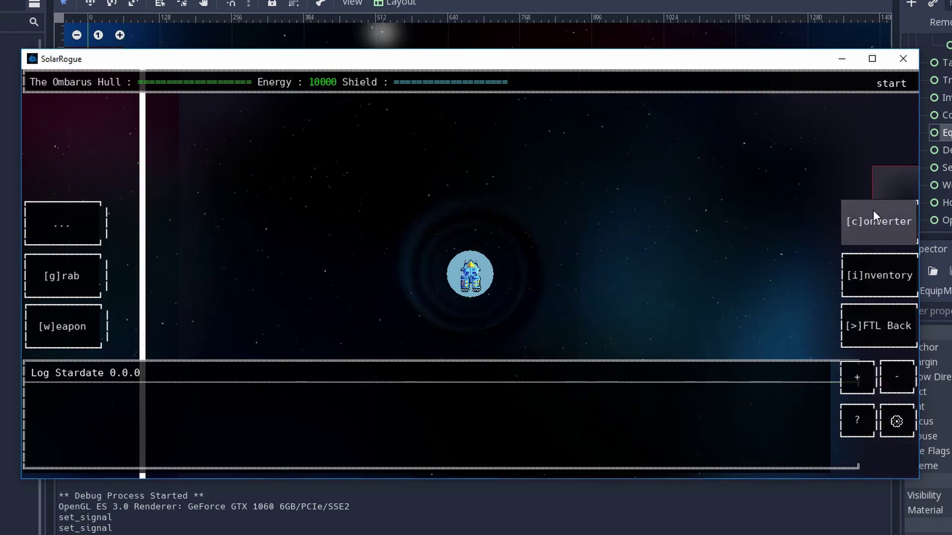
mouse_move(917, 445)
mouse_down()
mouse_move(840, 445)
mouse_move(821, 529)
mouse_up()
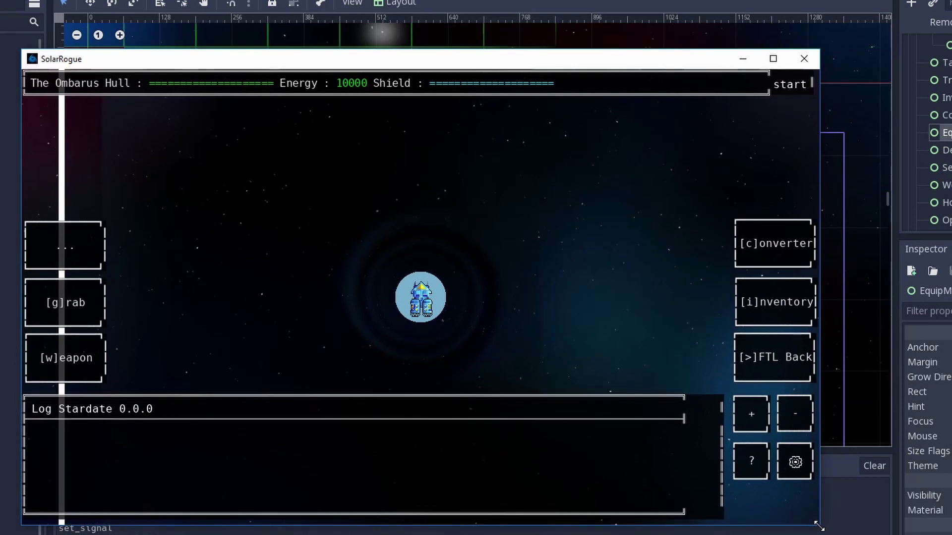
drag(821, 530, 819, 524)
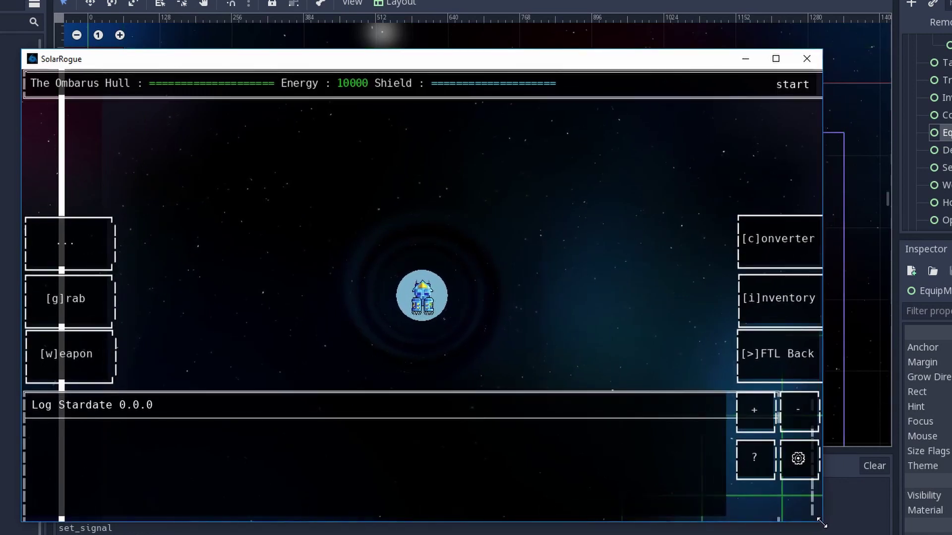
drag(821, 523, 830, 525)
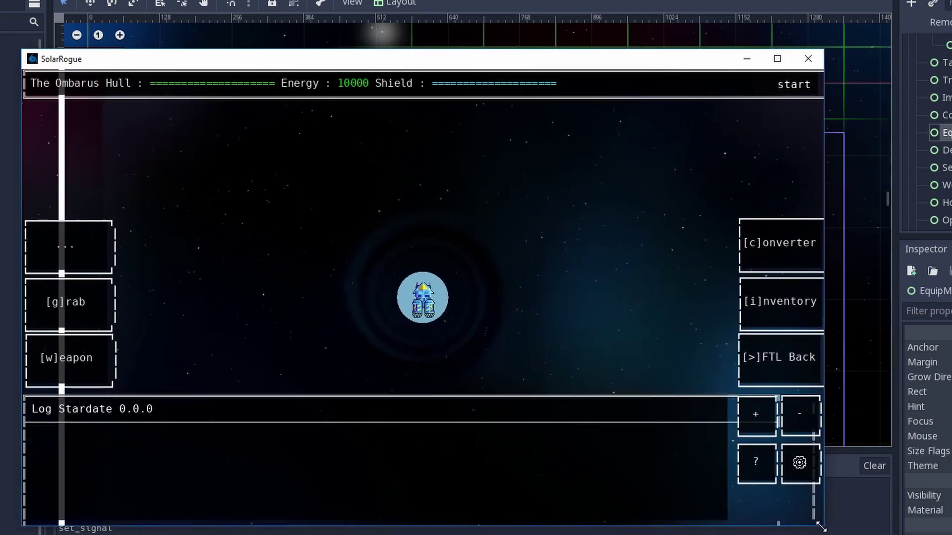
drag(830, 525, 823, 525)
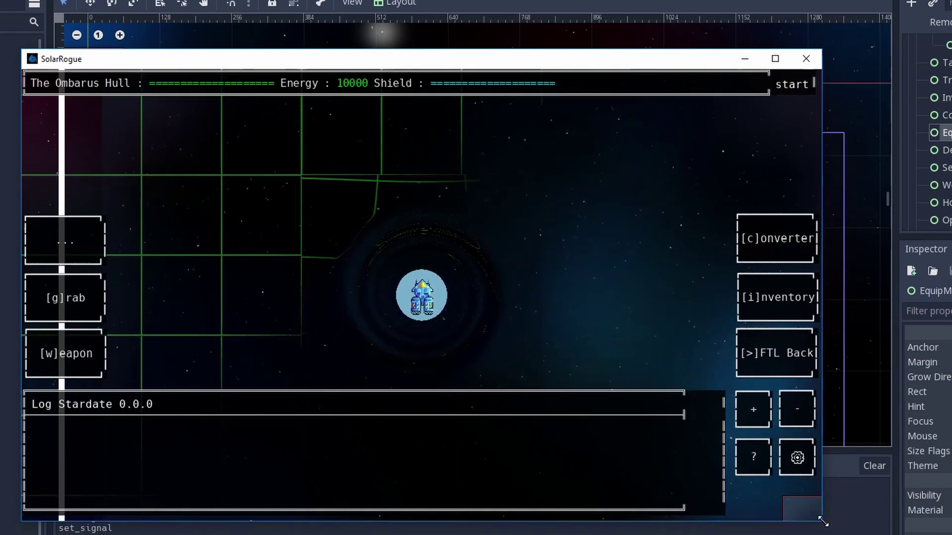
drag(823, 525, 834, 520)
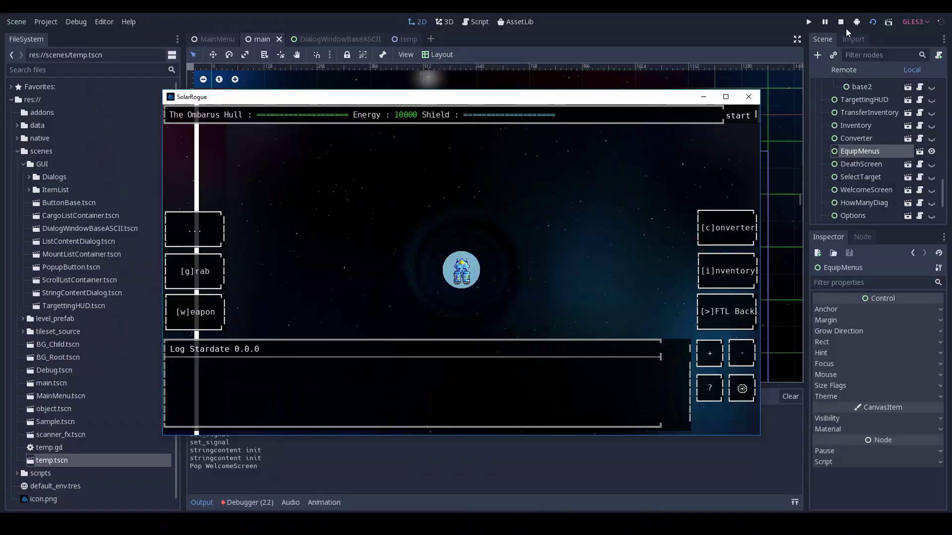
Stop the game and disable Rendering > Quality > Dynamic Fonts Use Oversampling
click(841, 22)
click(46, 22)
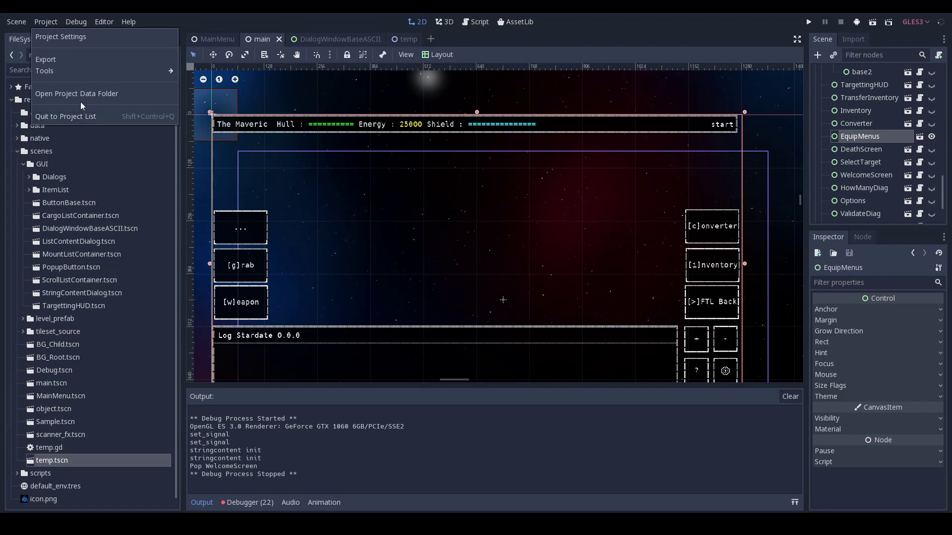
click(56, 38)
scroll(302, 241, up, 2)
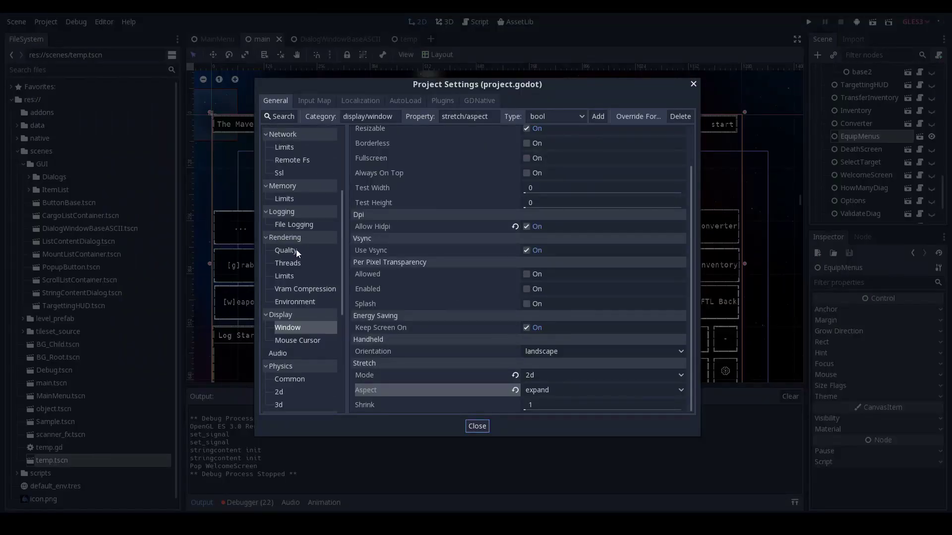
click(295, 250)
scroll(543, 293, down, 5)
scroll(552, 341, down, 5)
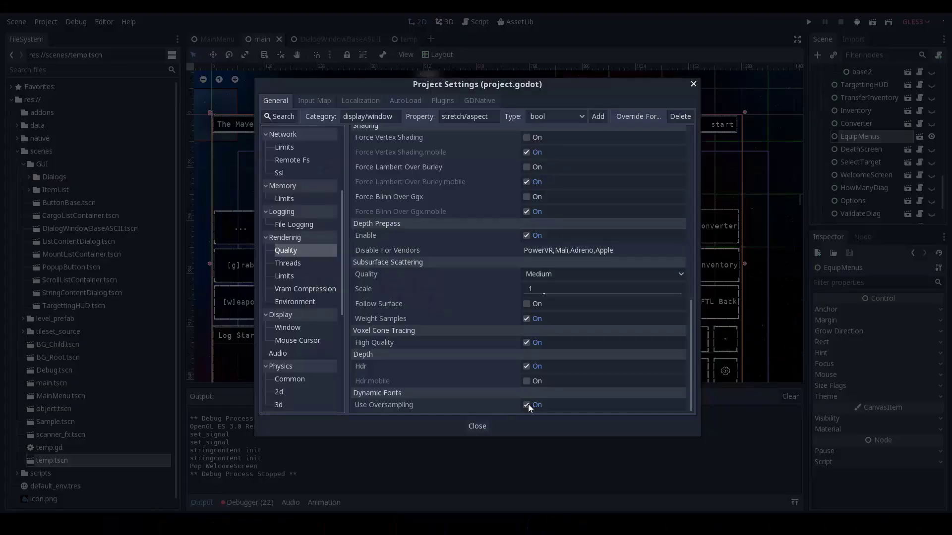
click(527, 404)
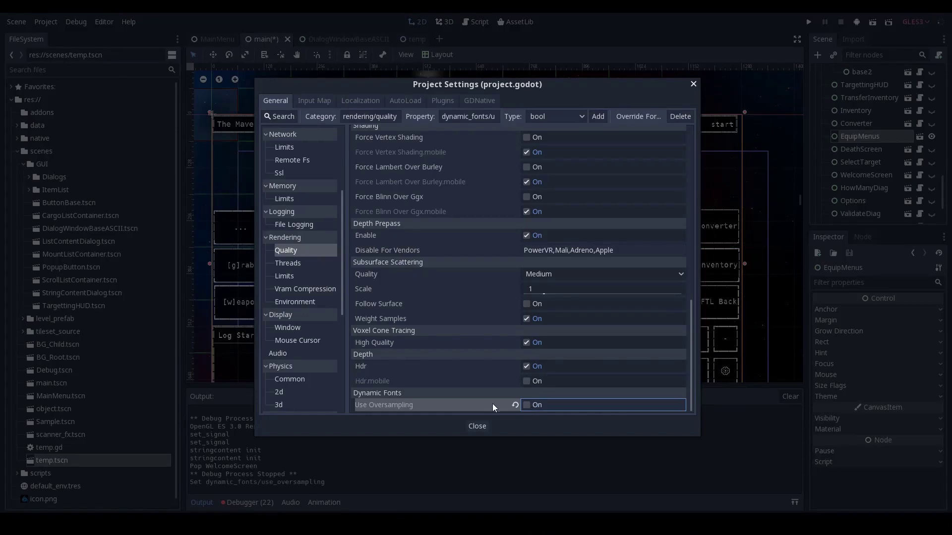
click(480, 427)
Run SolarRogue, dismiss the welcome dialog, then widen and shrink the game window to check border alignment
click(872, 22)
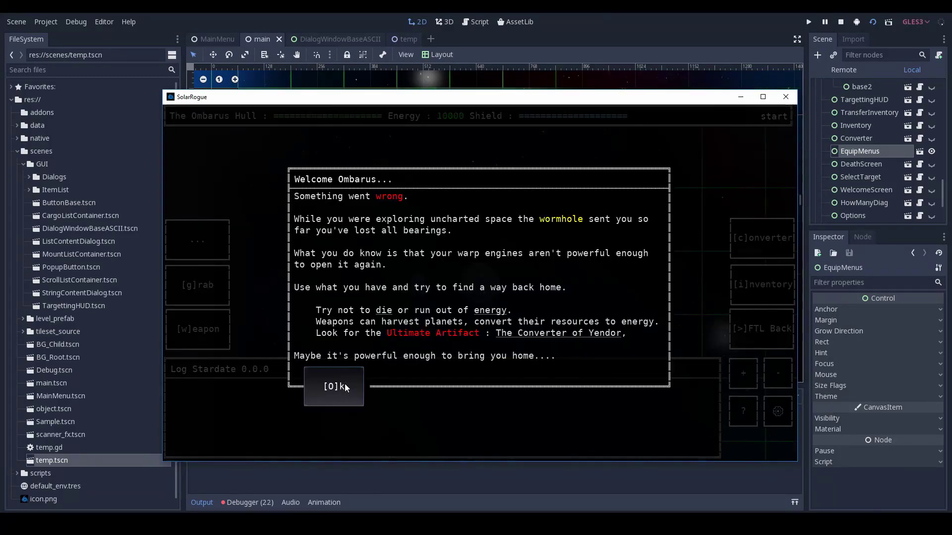
click(346, 387)
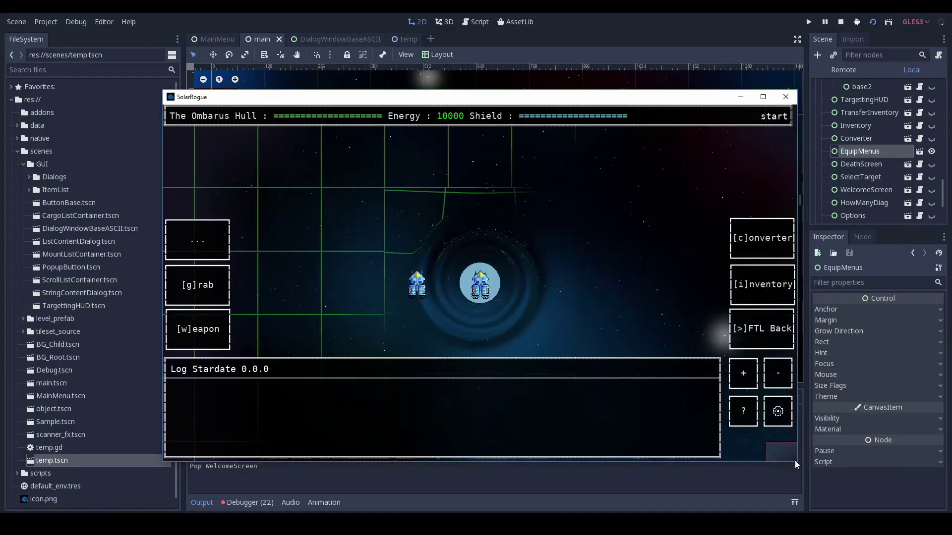
drag(795, 462, 885, 457)
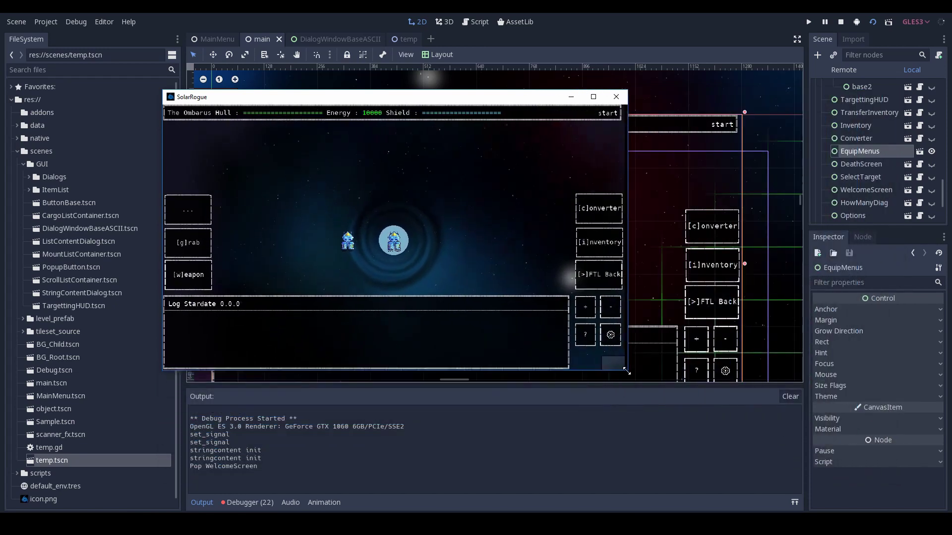
mouse_move(885, 457)
mouse_down()
mouse_move(762, 400)
mouse_move(820, 444)
mouse_move(780, 420)
mouse_up()
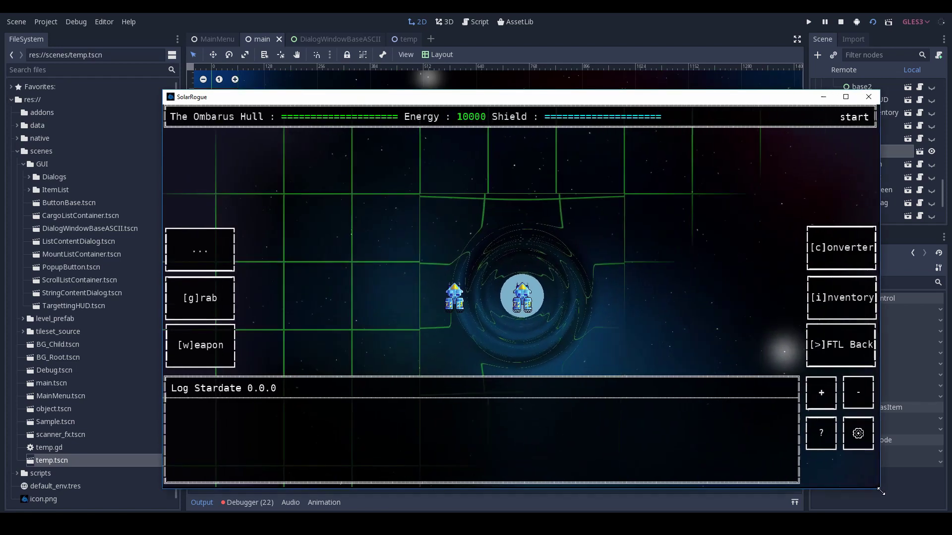
mouse_move(783, 423)
mouse_down()
mouse_move(510, 306)
mouse_move(767, 420)
mouse_up()
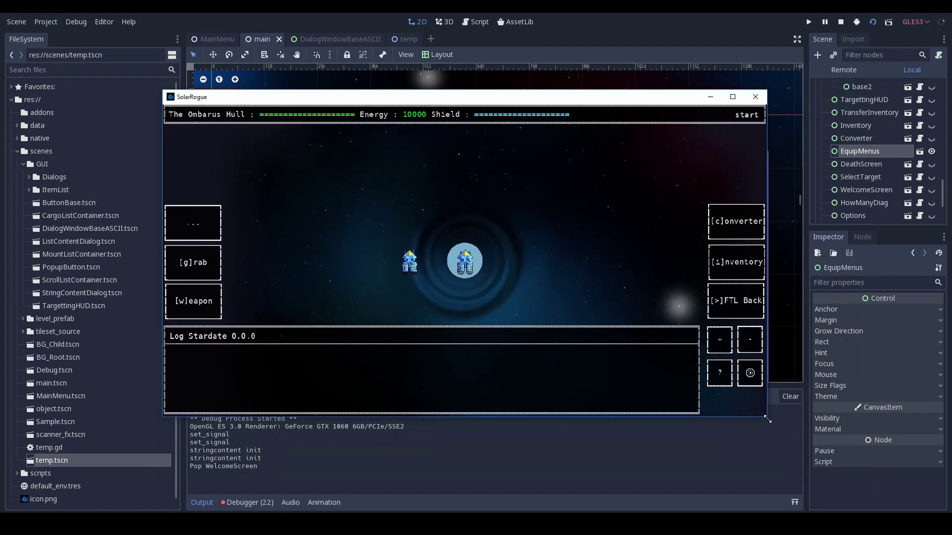